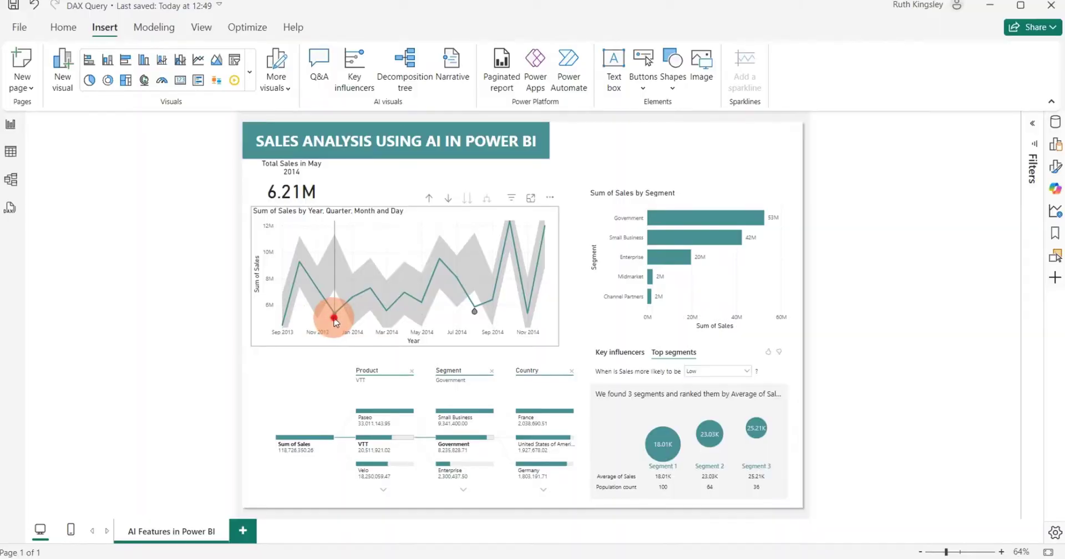
Open the anomaly explanation for the second flagged low point on the Sum of Sales line chart.
left_click(425, 319)
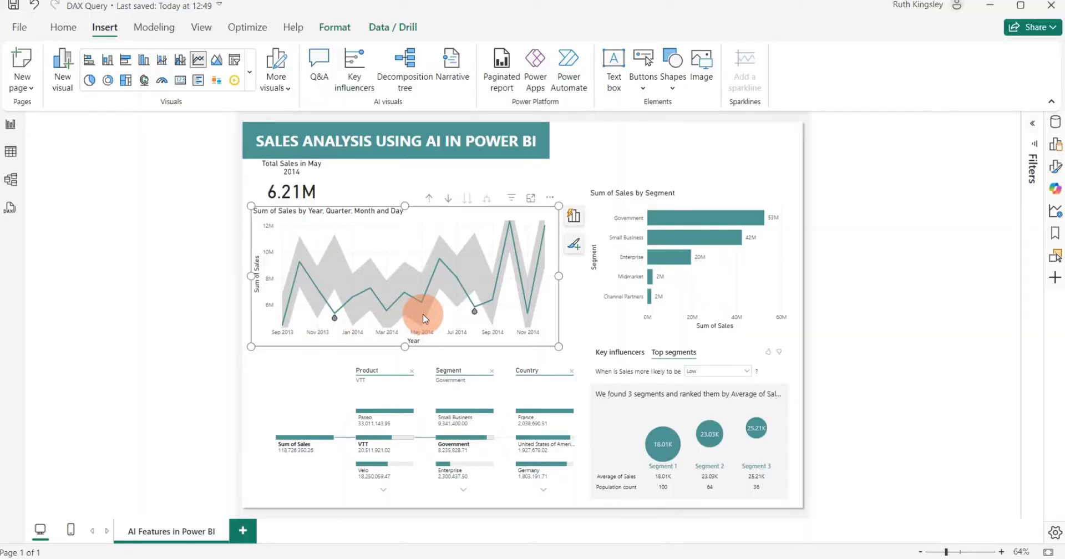
left_click(476, 312)
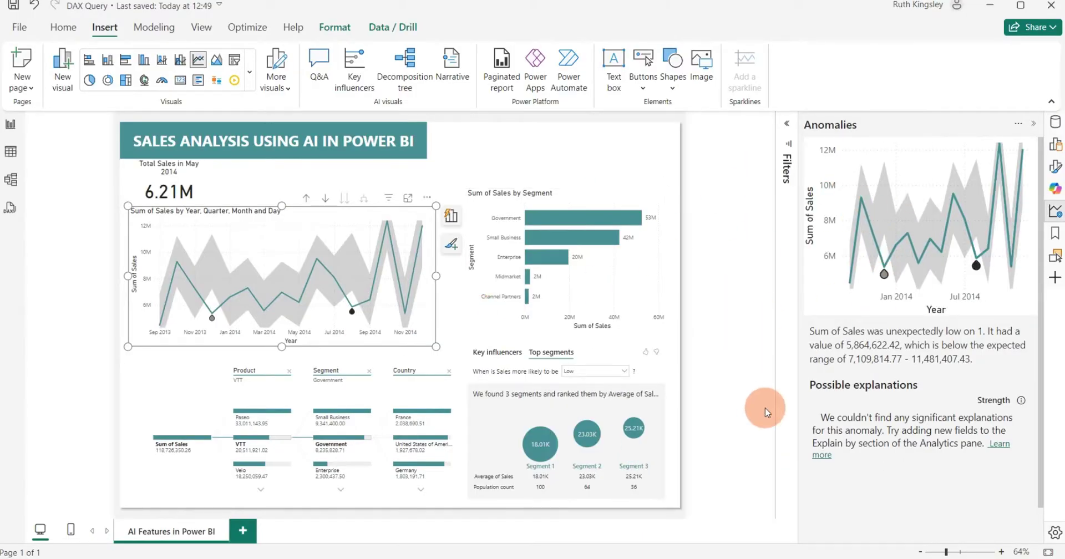
Set the key influencers visual to analyse when Sales is High and show its Key influencers view.
left_click(627, 370)
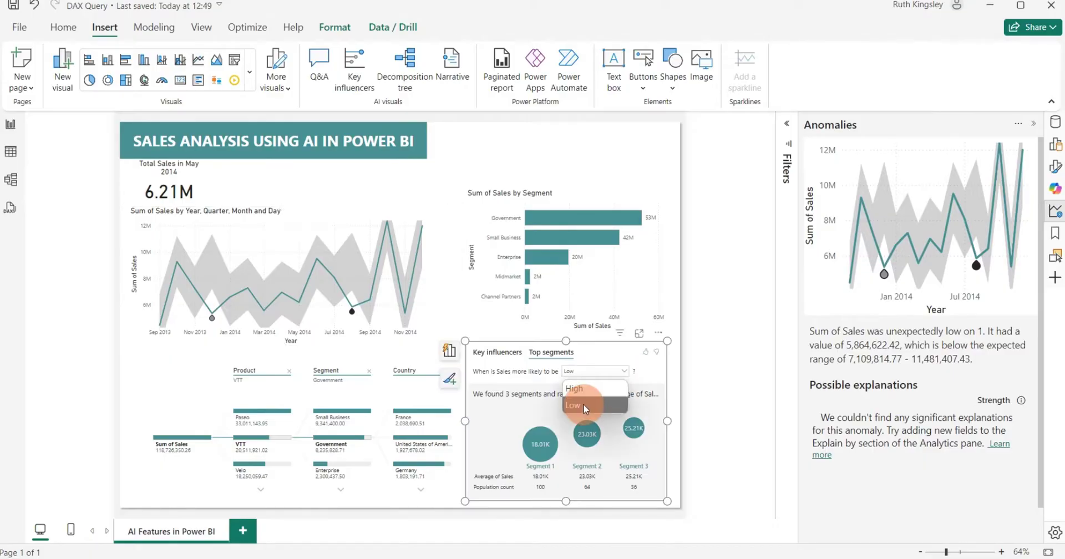
left_click(623, 373)
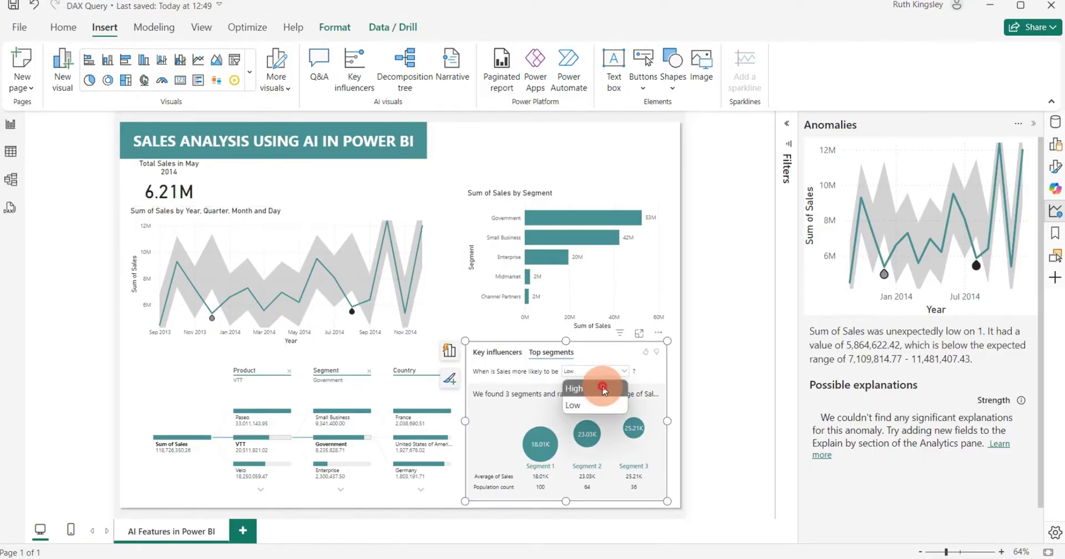
left_click(615, 381)
left_click(499, 352)
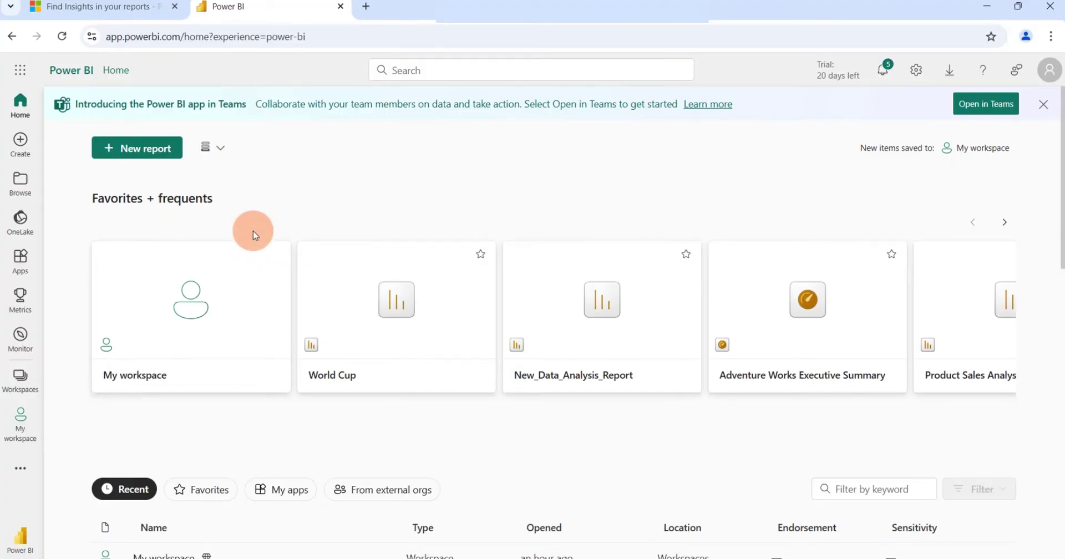
Generate quick insights for the Data Report semantic model in My workspace on the Power BI service and open them.
left_click(142, 370)
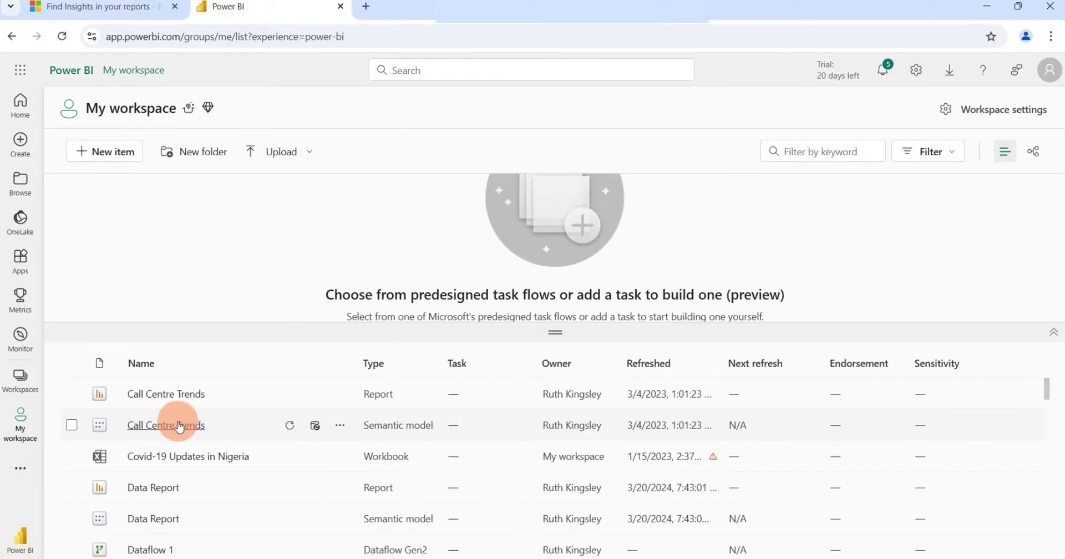
scroll(182, 425, "down", 1)
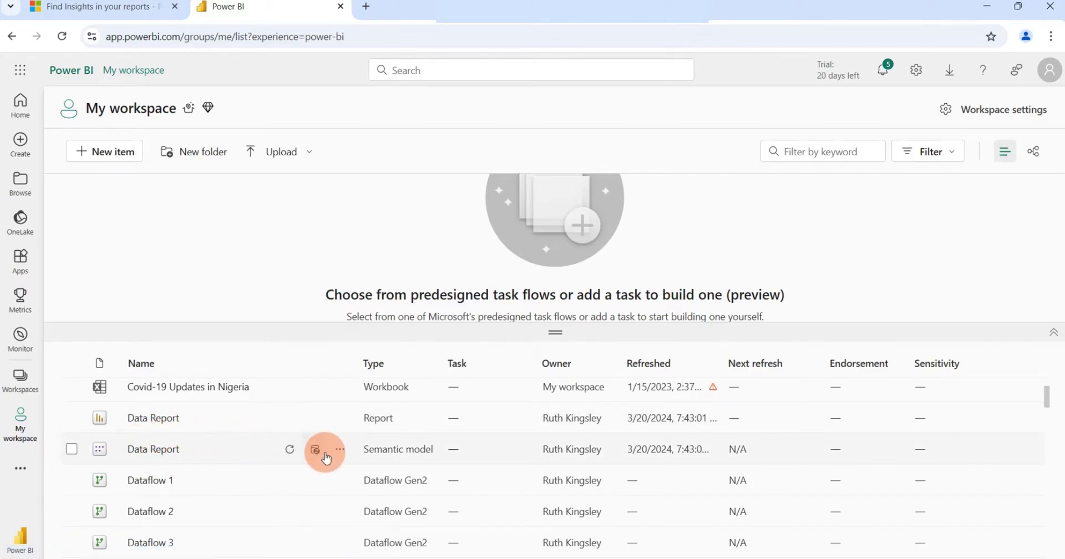
left_click(343, 450)
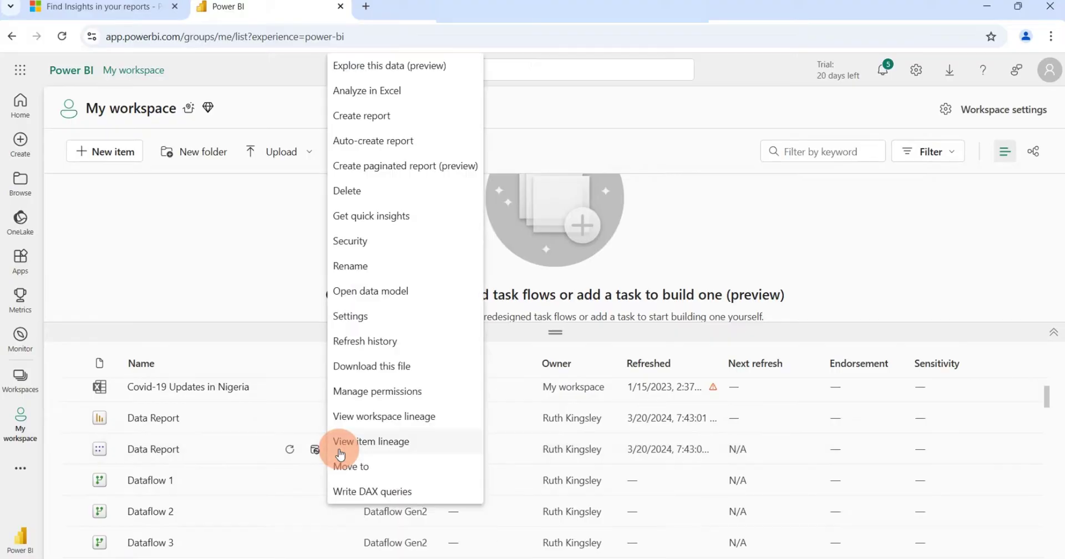
left_click(367, 225)
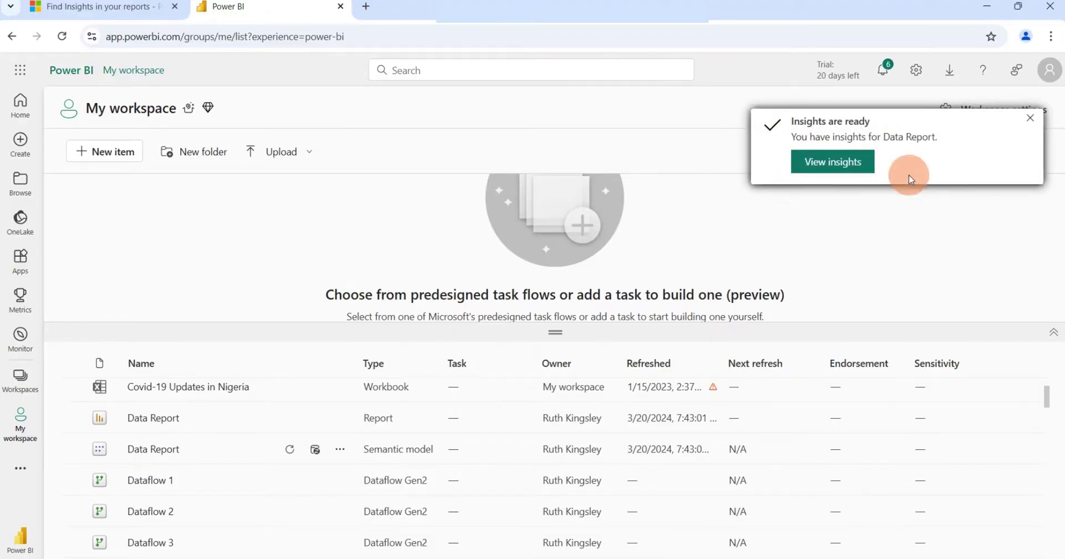
left_click(810, 167)
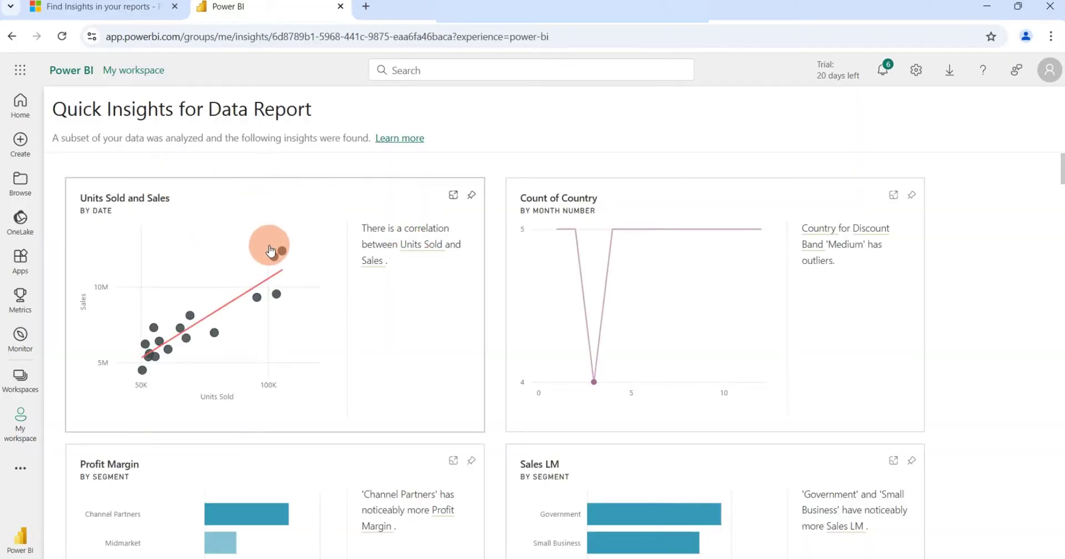
Examine the quick insight charts and their explanations for Data Report.
scroll(273, 247, "down", 10)
scroll(277, 261, "down", 5)
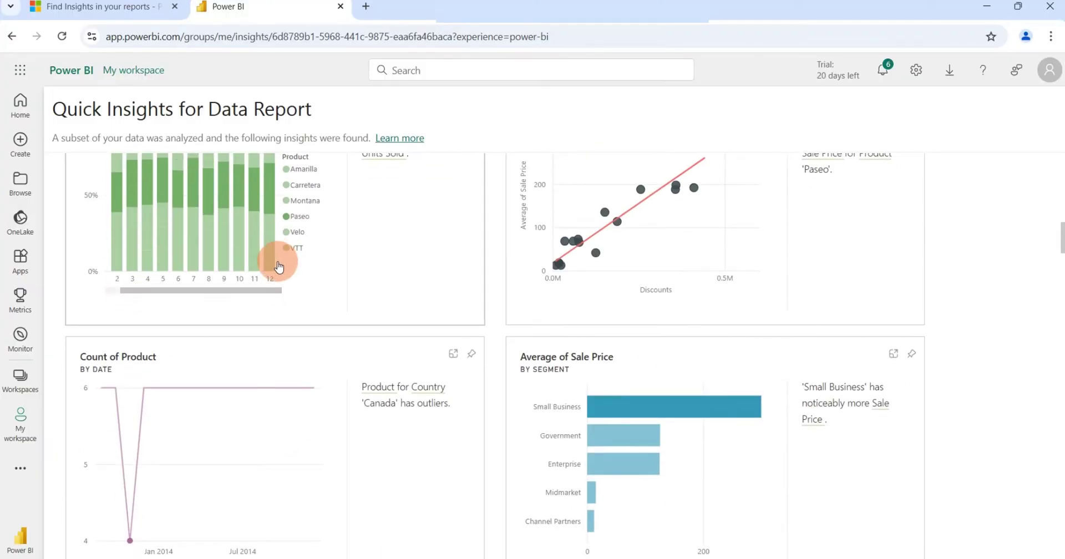
scroll(277, 262, "up", 1)
scroll(443, 272, "up", 4)
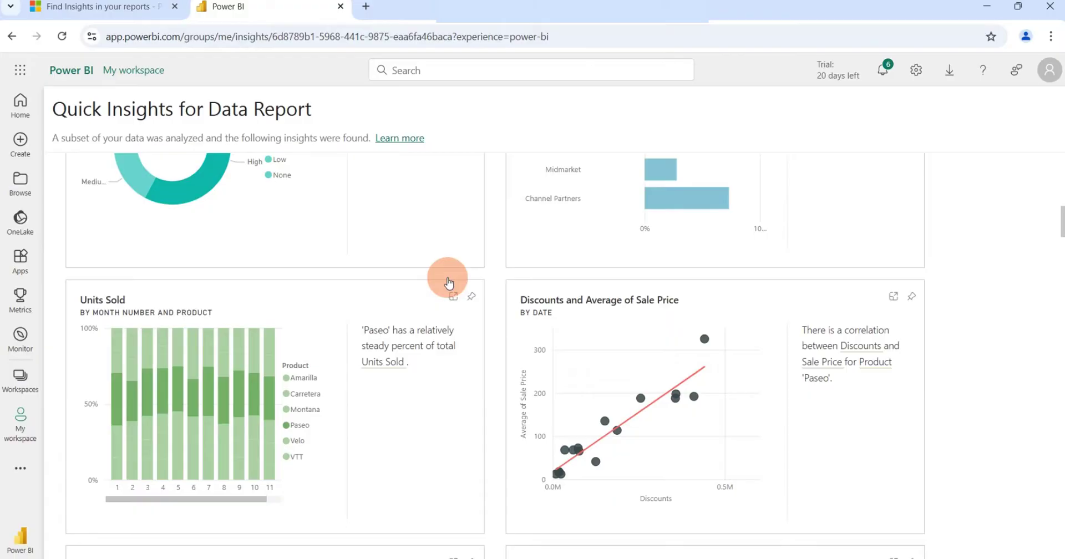
scroll(449, 282, "up", 3)
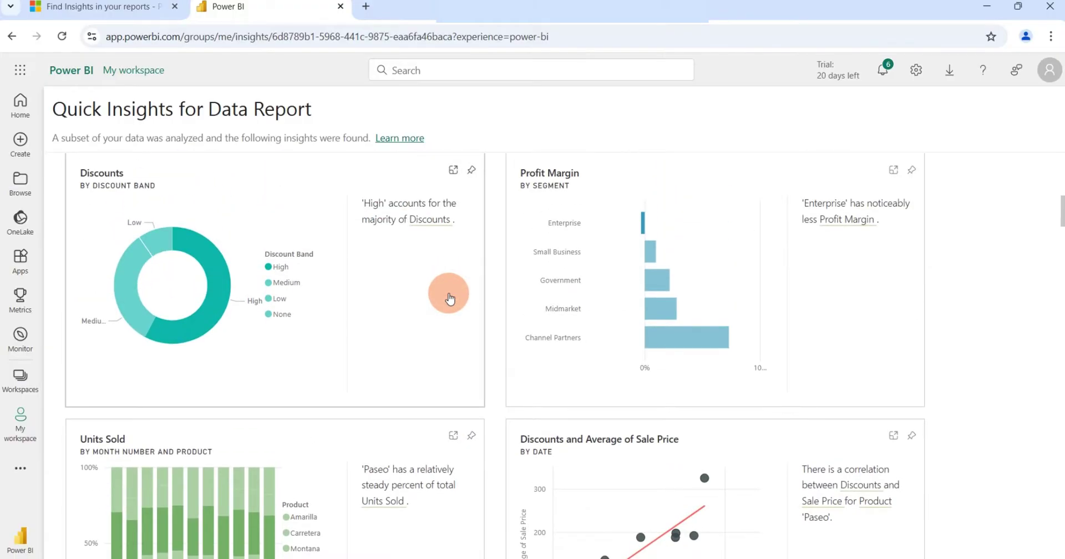
scroll(449, 282, "up", 3)
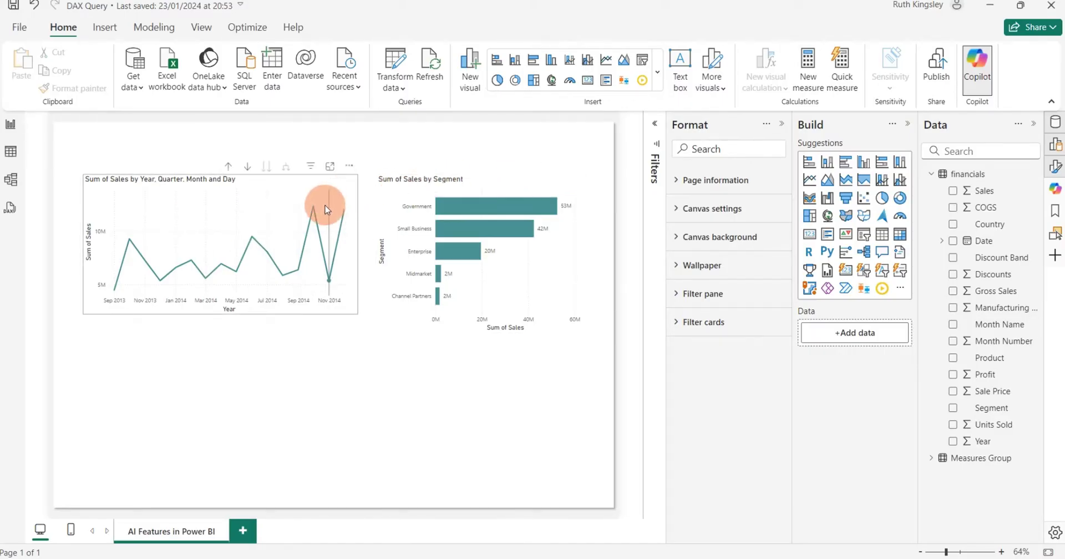
mouse_move(318, 214)
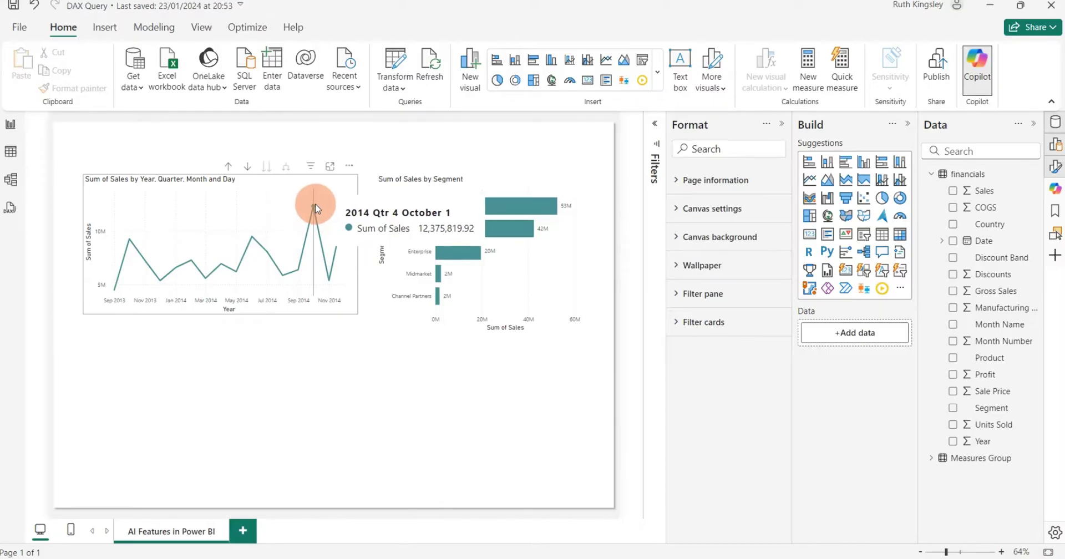
right_click(315, 208)
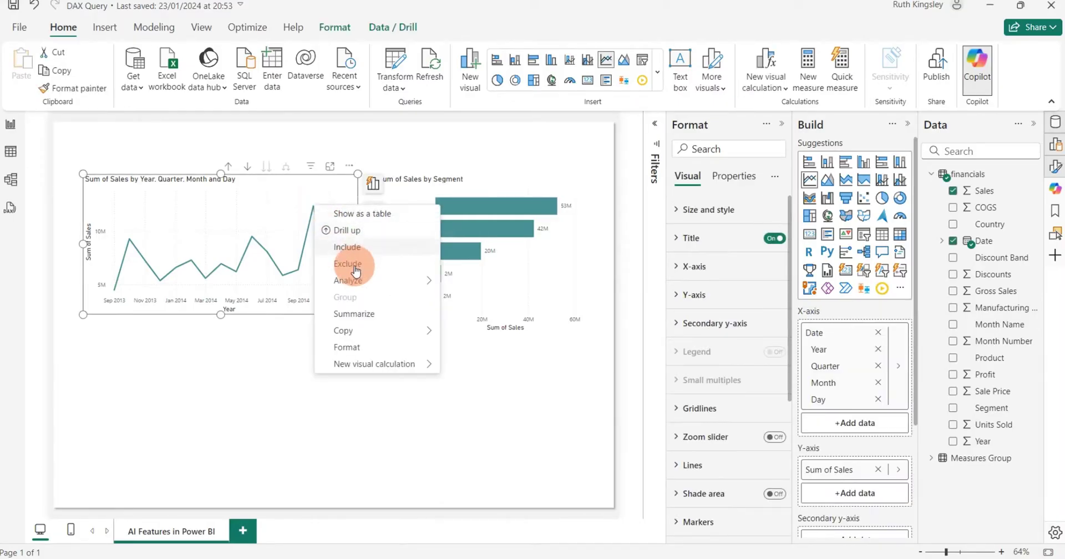
mouse_move(355, 280)
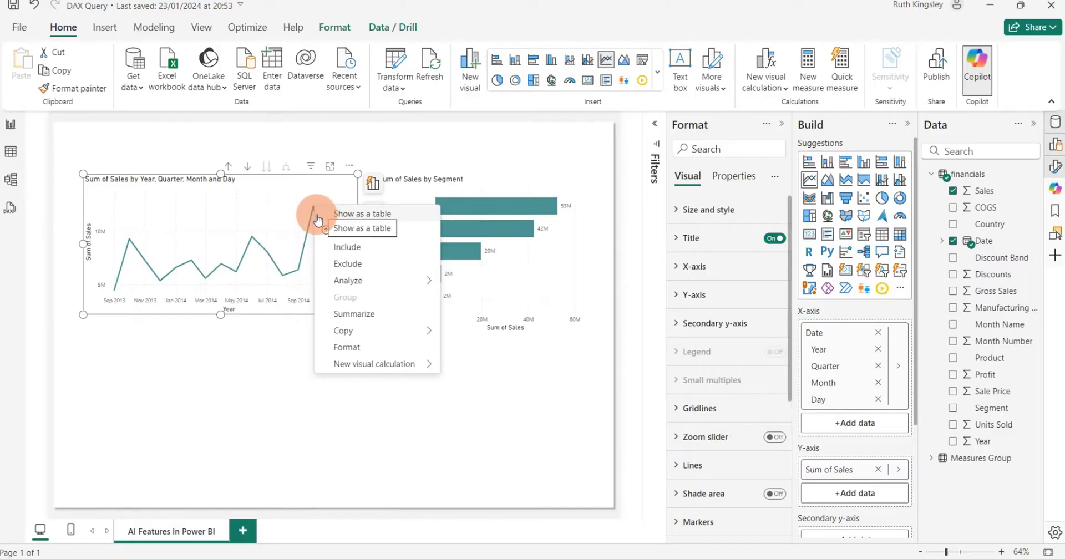
Run Explain the decrease on the line chart's March 2014 point and review the breakdowns by product, discount band, country and segment.
right_click(205, 279)
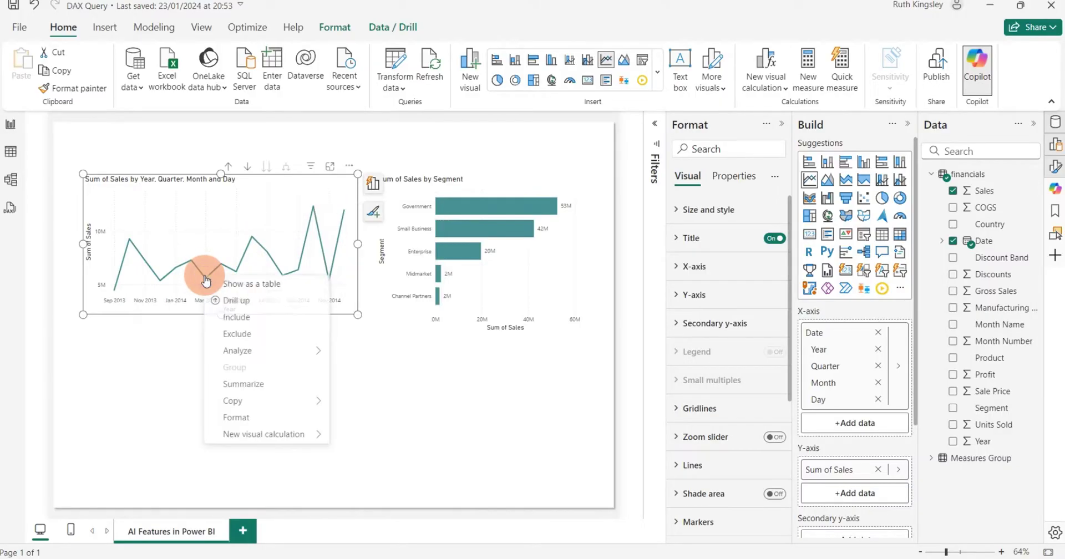
mouse_move(233, 351)
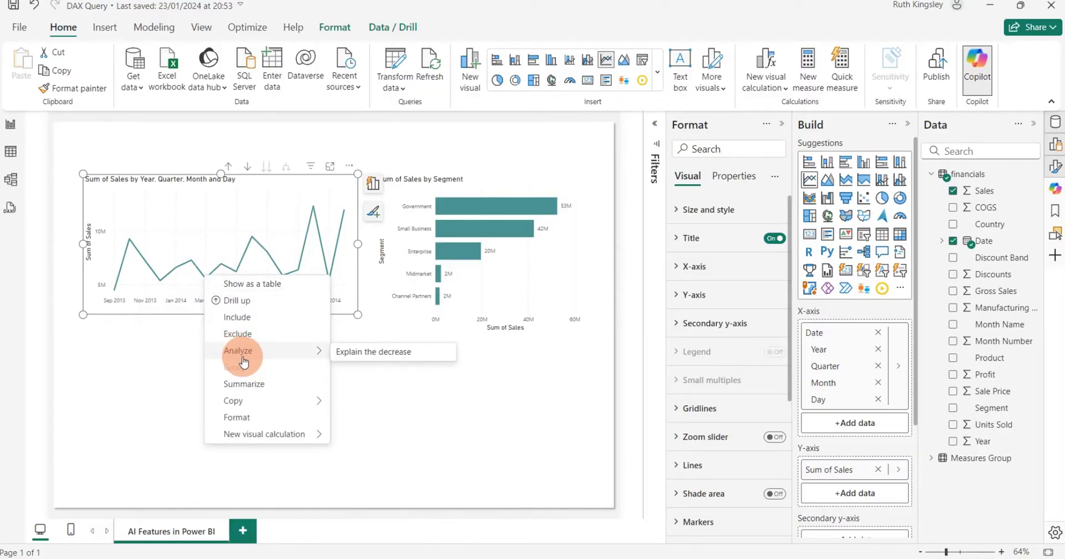
left_click(365, 354)
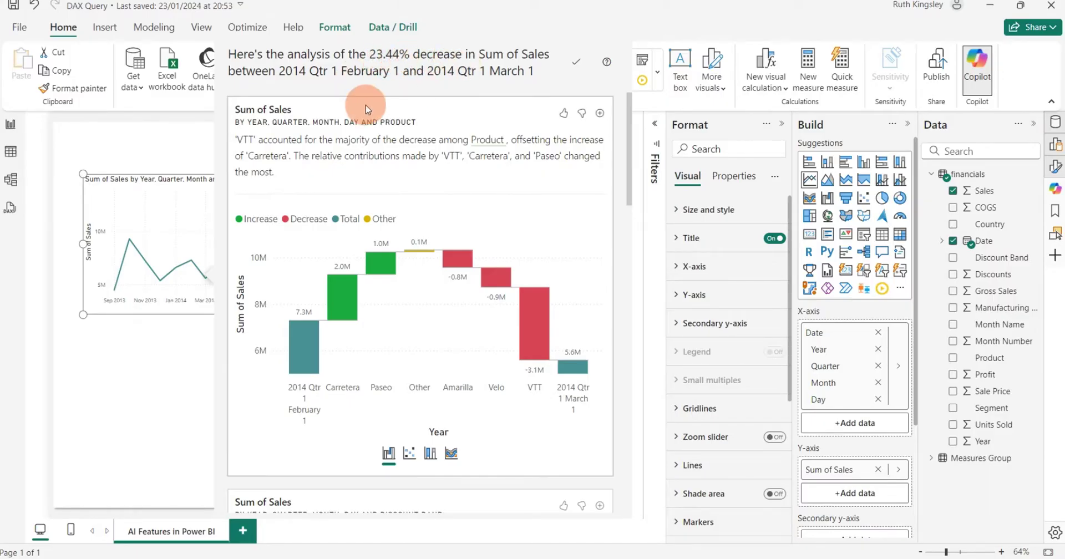
scroll(394, 277, "down", 8)
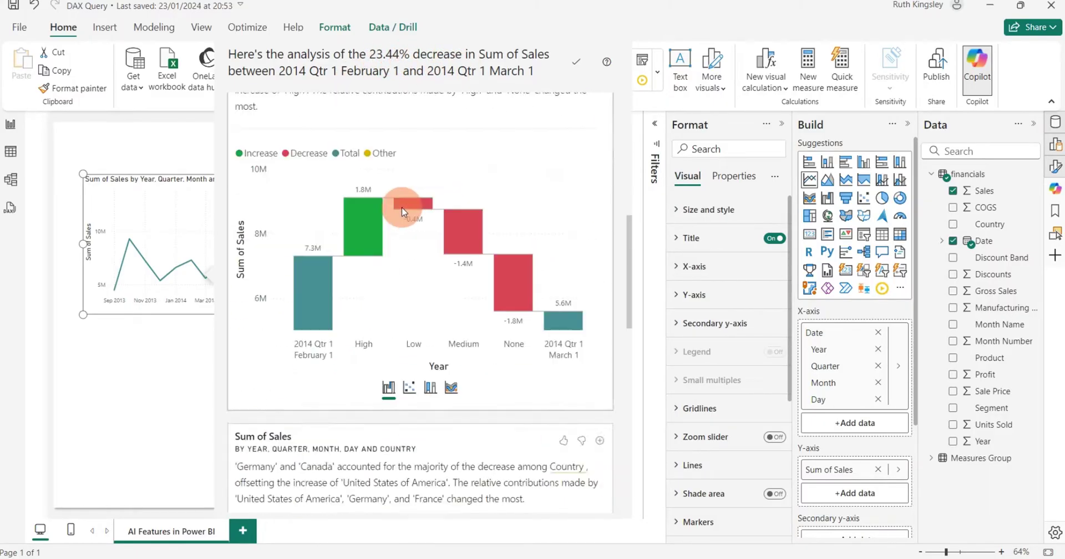
scroll(402, 212, "down", 10)
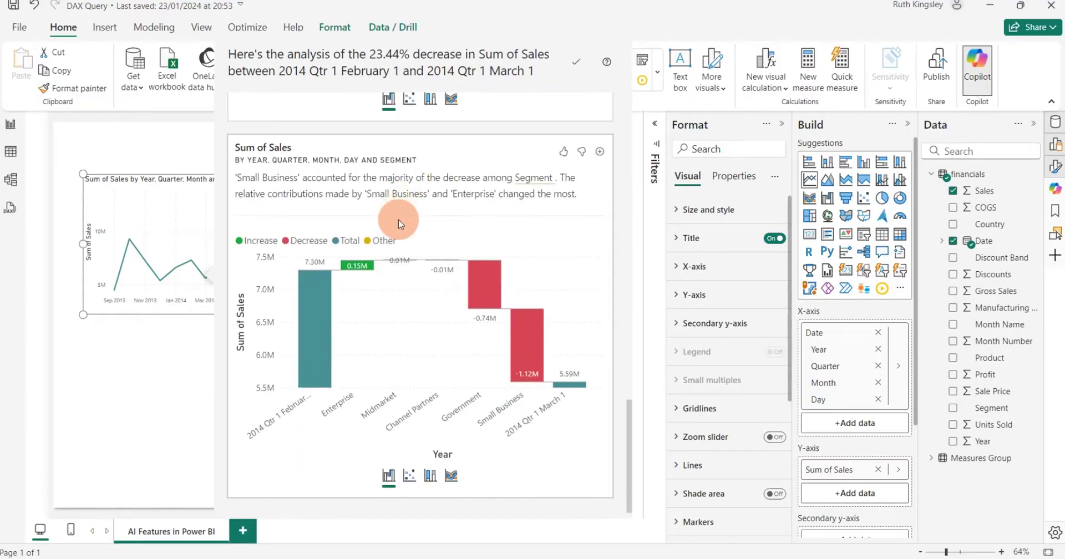
scroll(399, 224, "up", 8)
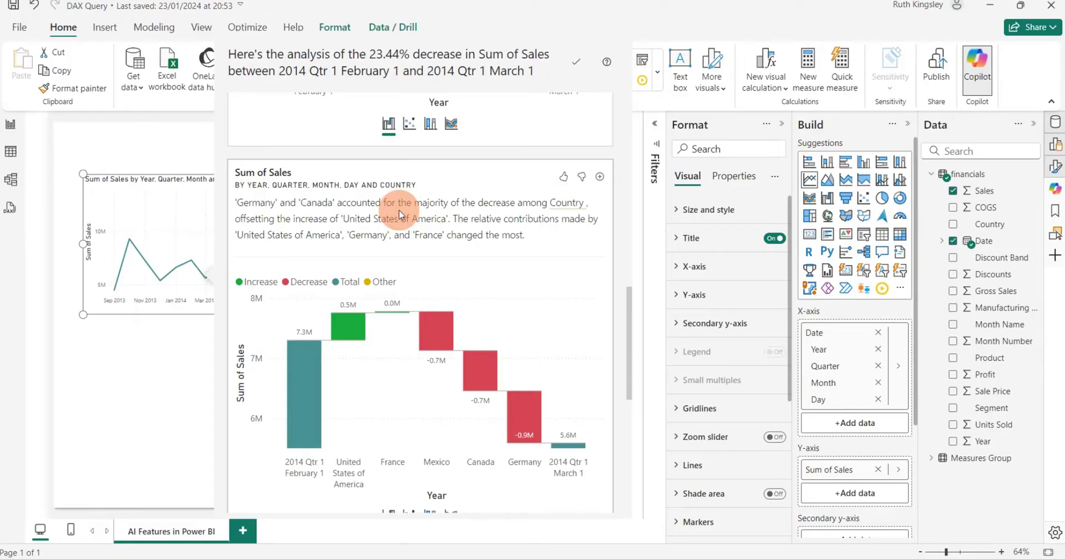
scroll(399, 210, "up", 10)
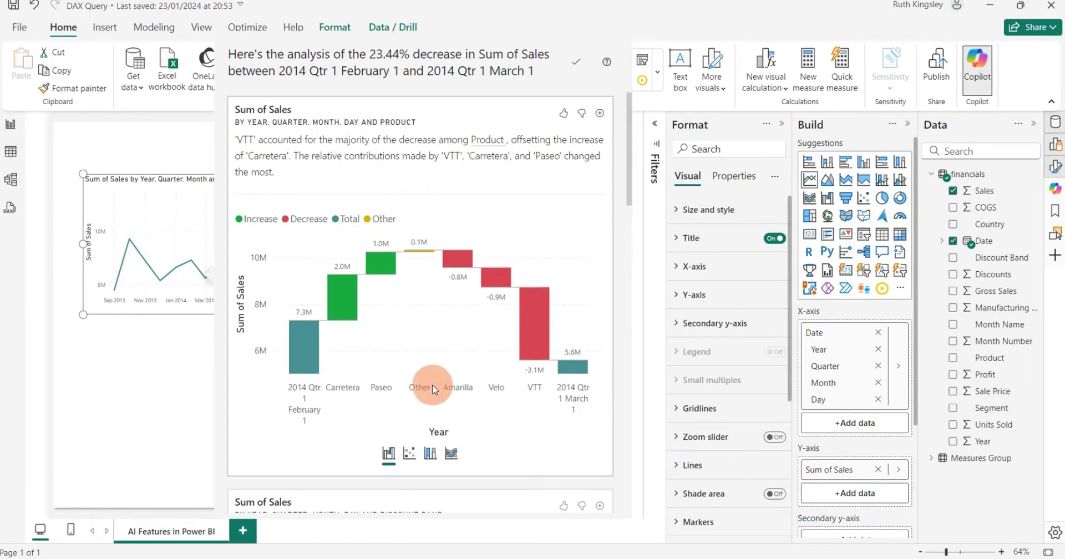
View the product breakdown as scatter, 100% stacked column and ribbon charts, and add the ribbon chart to the report page.
left_click(410, 453)
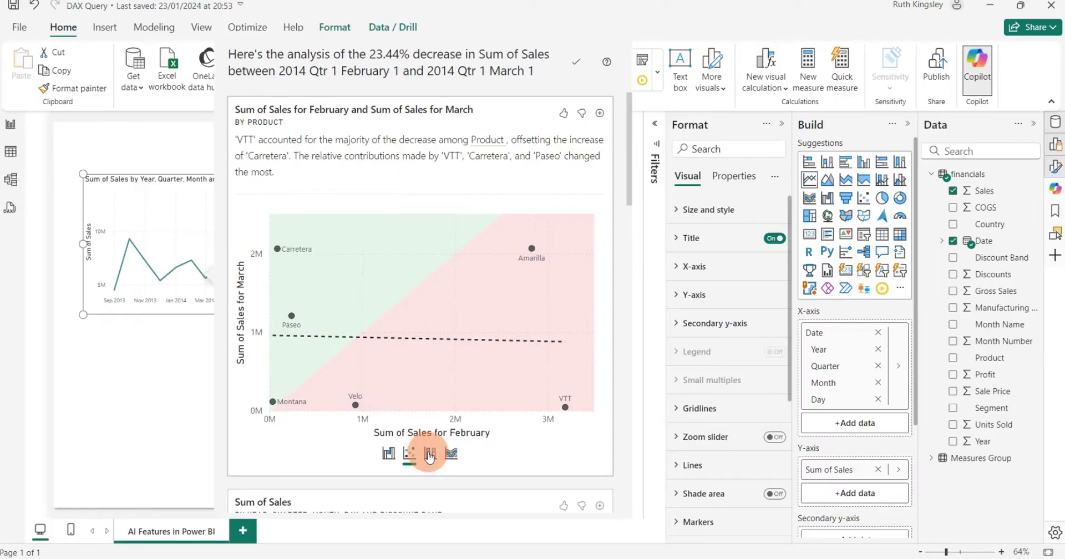
left_click(430, 454)
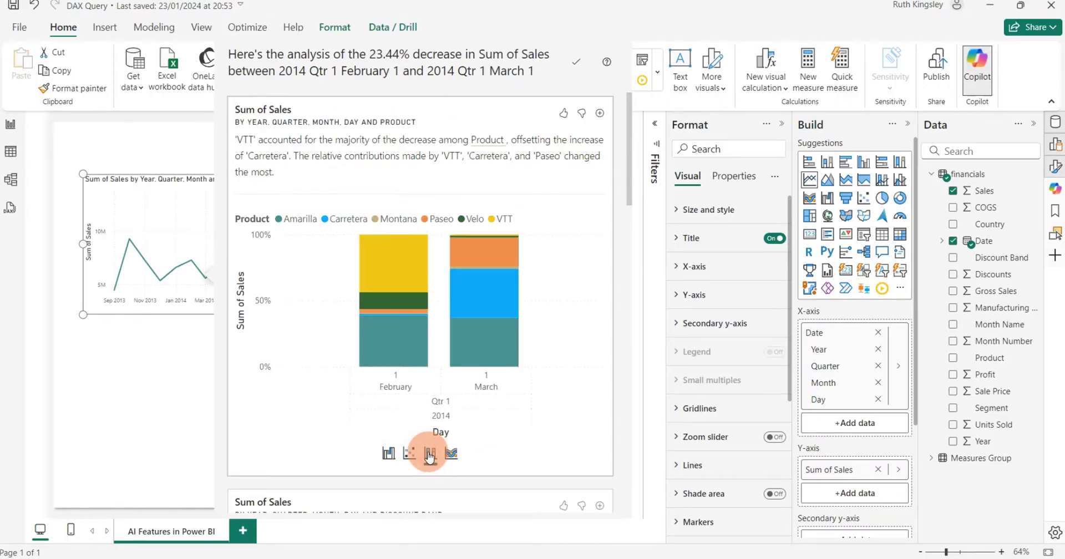
left_click(450, 453)
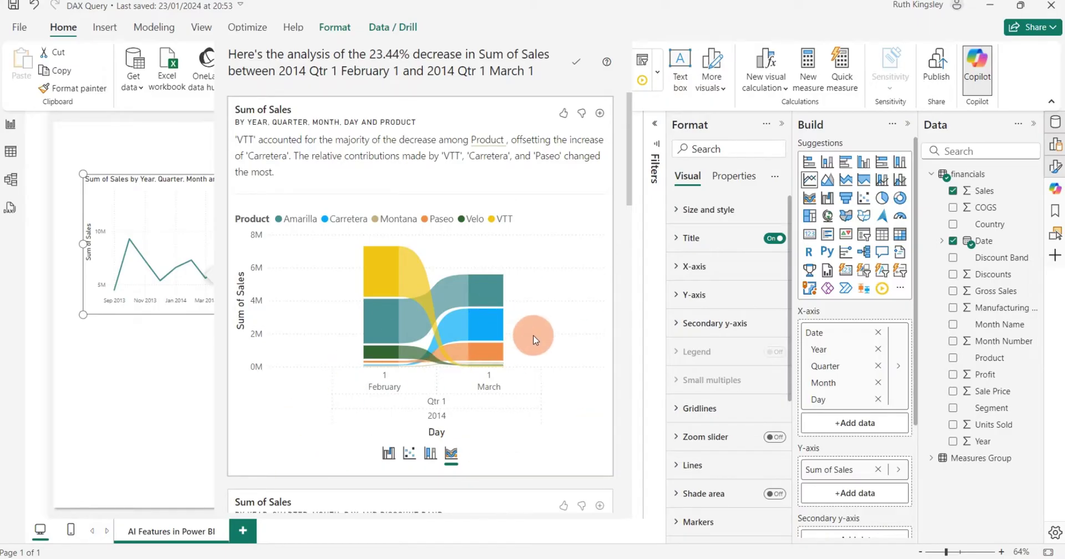
left_click(600, 113)
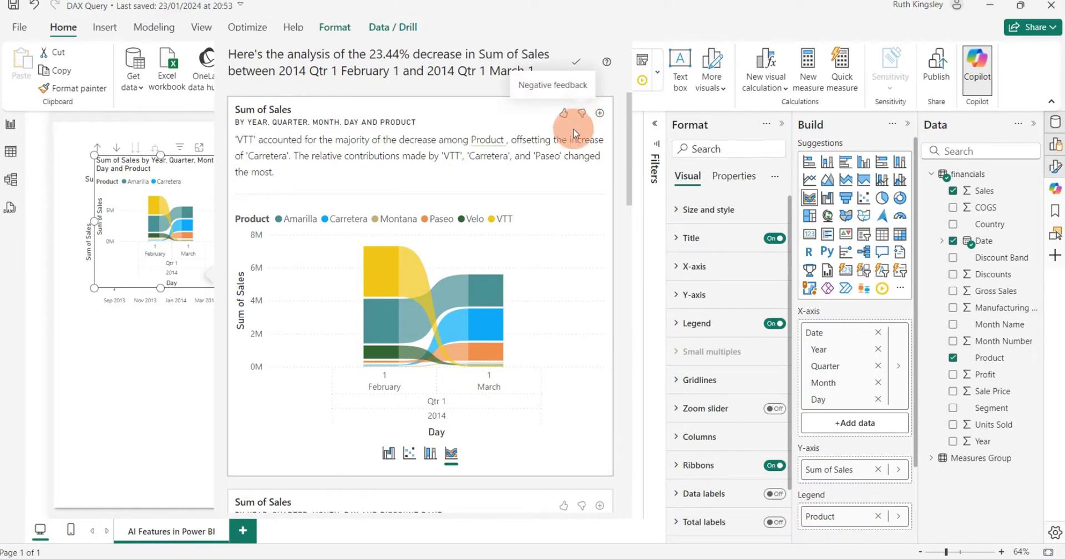
Delete the product ribbon chart from the report page.
left_click(200, 255)
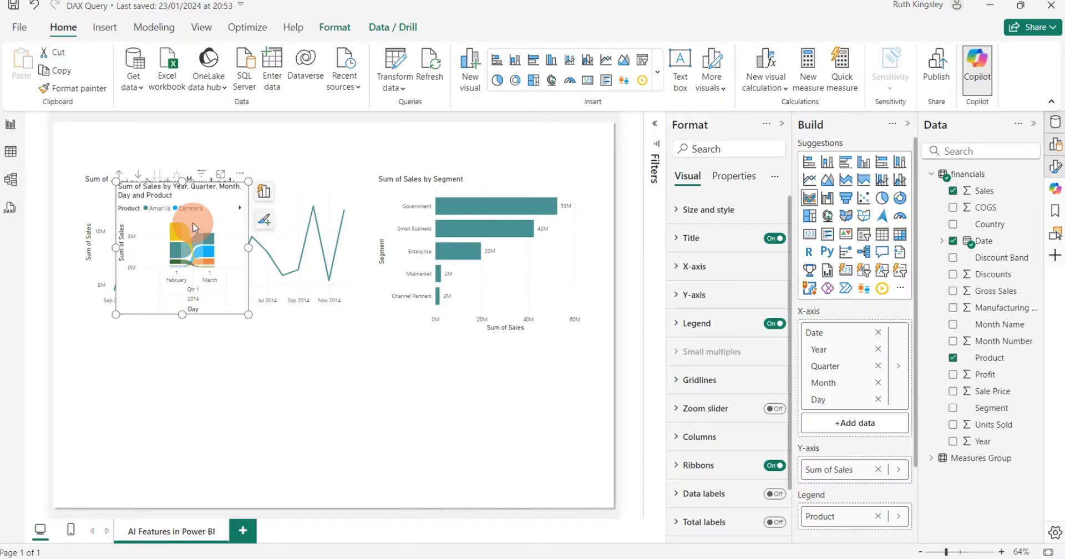
key("Delete")
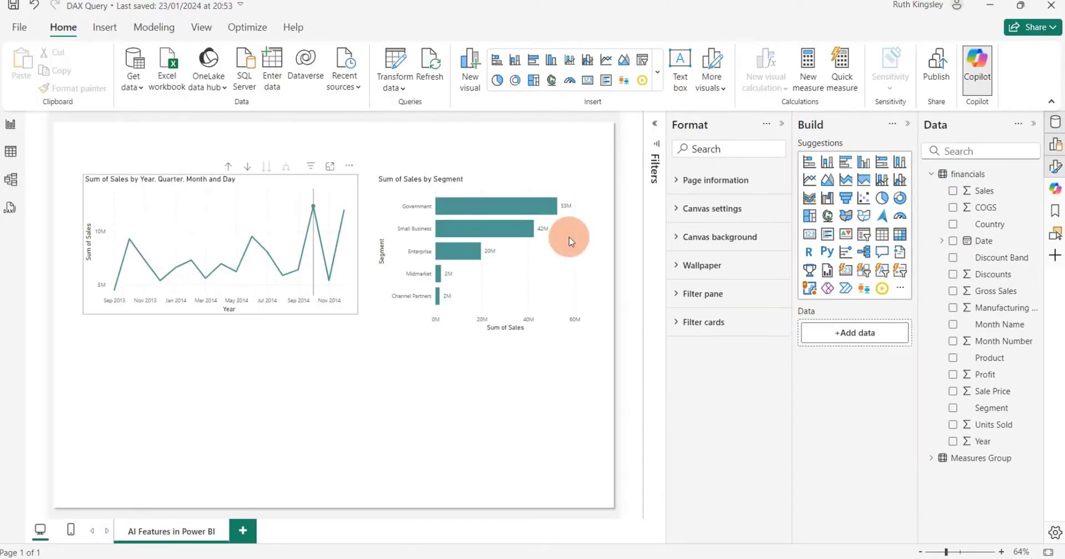
Check the analysis options offered for the Sum of Sales by Segment bar chart.
left_click(469, 199)
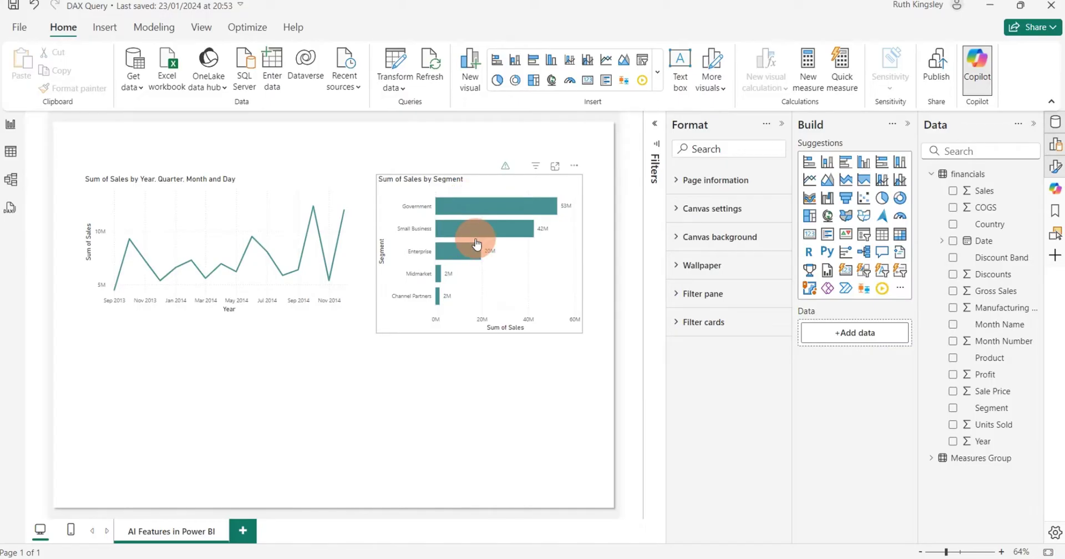
right_click(476, 244)
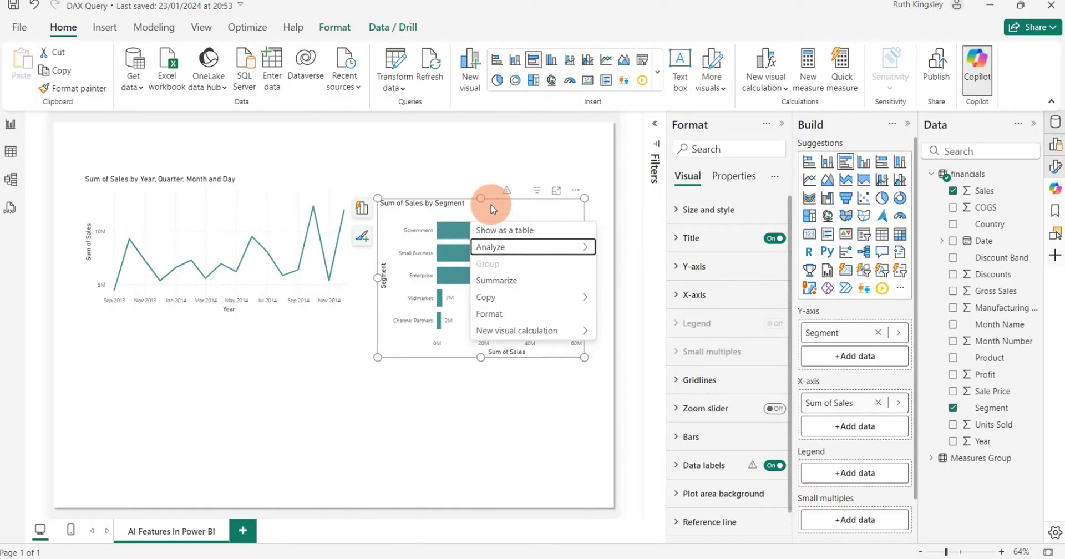
left_click(311, 347)
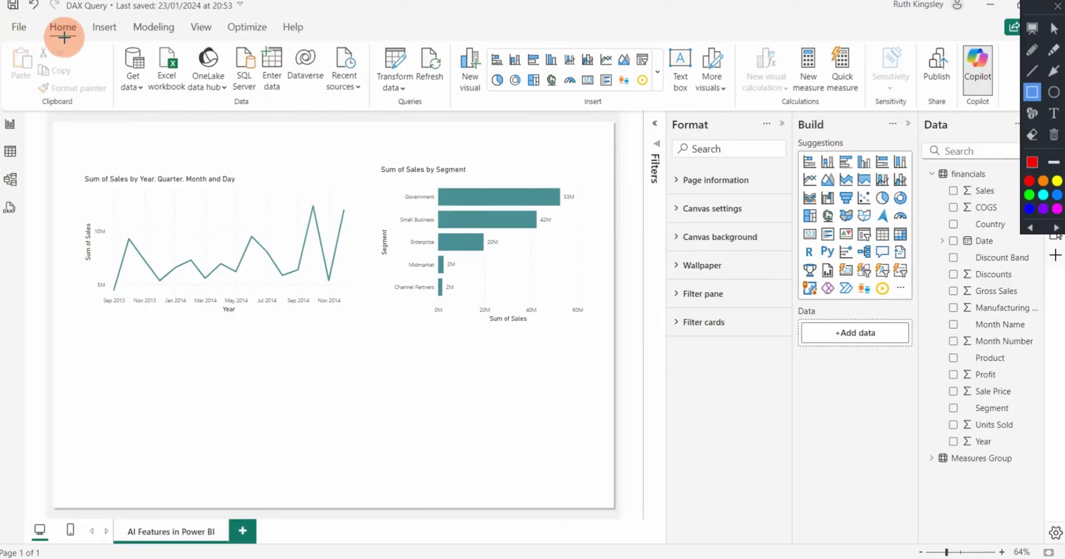
Open the full visuals gallery and locate its AI visuals group.
mouse_move(456, 42)
left_mouse_down()
mouse_move(580, 100)
mouse_move(682, 118)
mouse_move(675, 105)
left_mouse_up()
key("Escape")
left_click(657, 80)
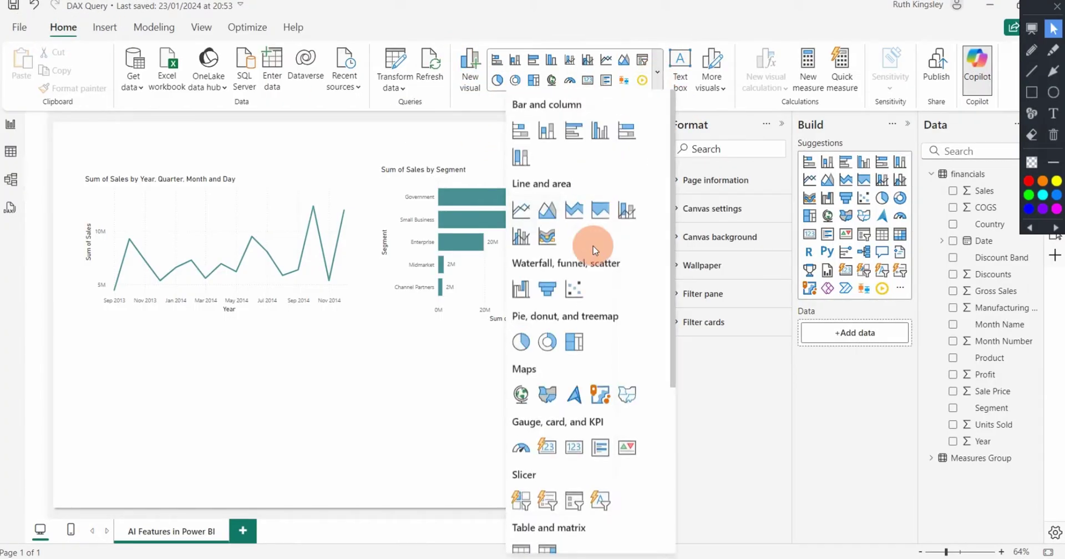
scroll(613, 233, "down", 4)
scroll(611, 238, "down", 1)
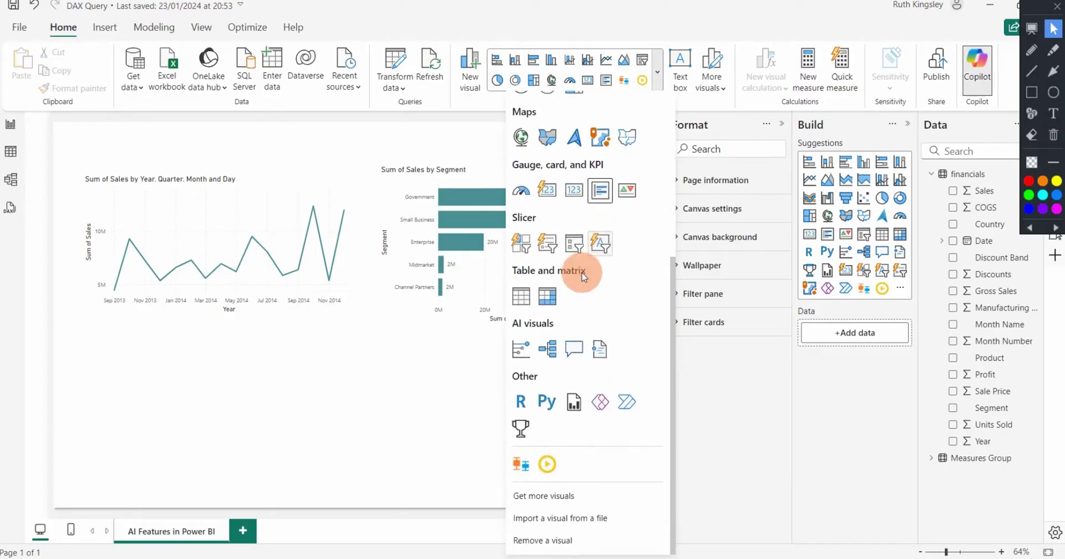
left_click_drag(507, 327, 634, 371)
left_click(1033, 93)
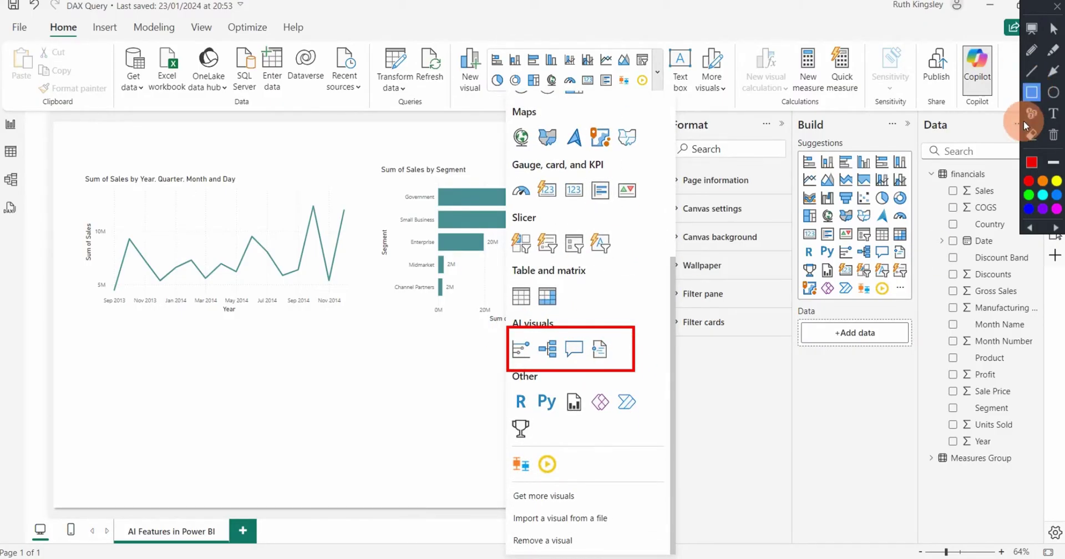
left_click_drag(510, 330, 628, 368)
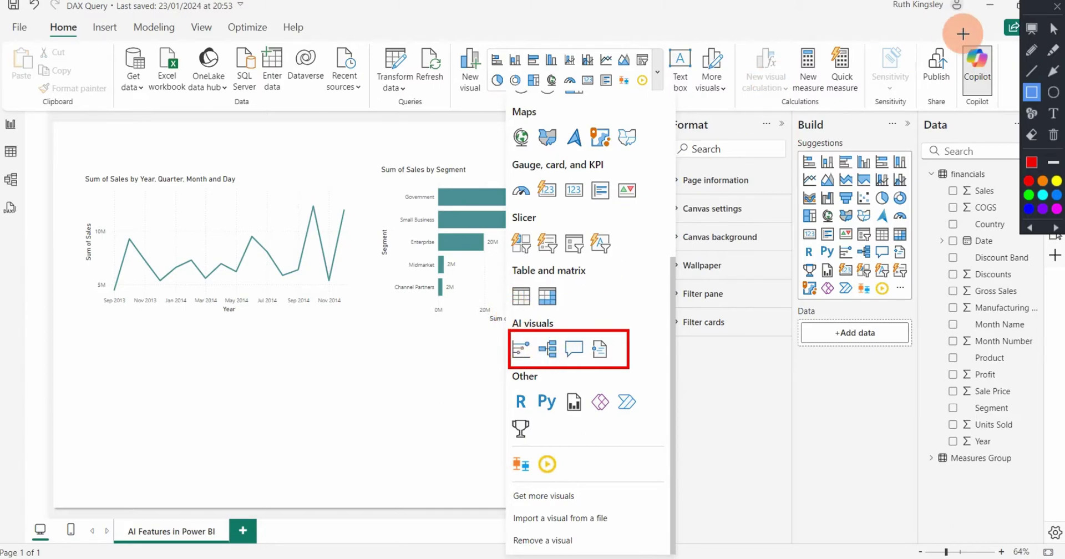
left_click(1047, 136)
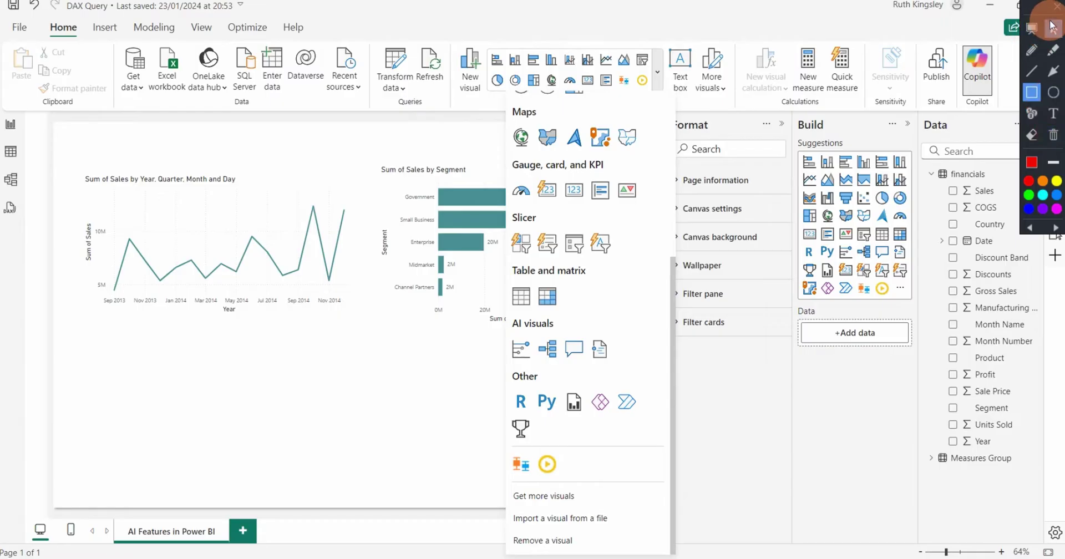
left_click(1053, 28)
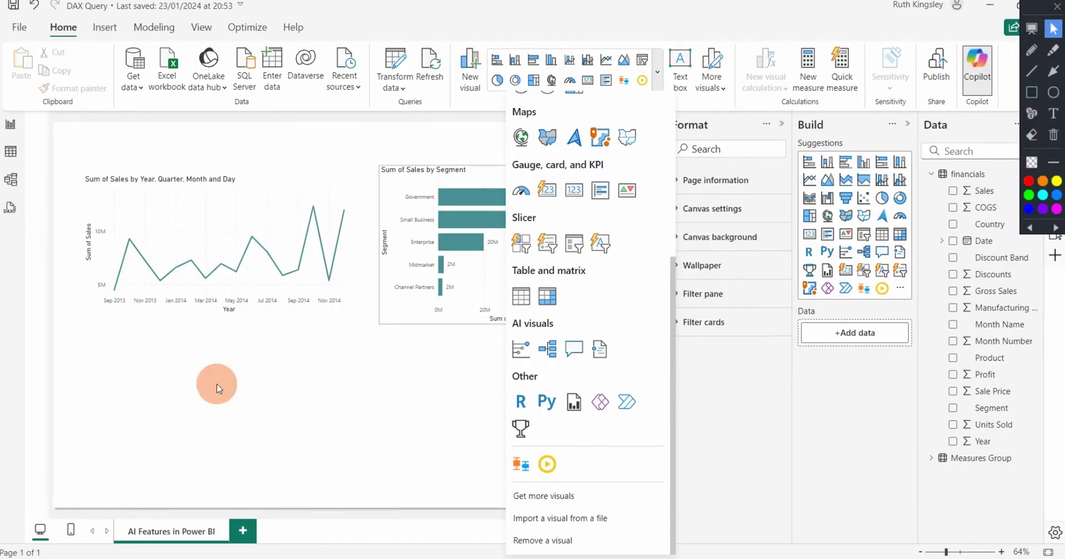
Add a Q&A visual, place it slightly widened below the sales line chart, and review its suggested questions.
left_click(573, 349)
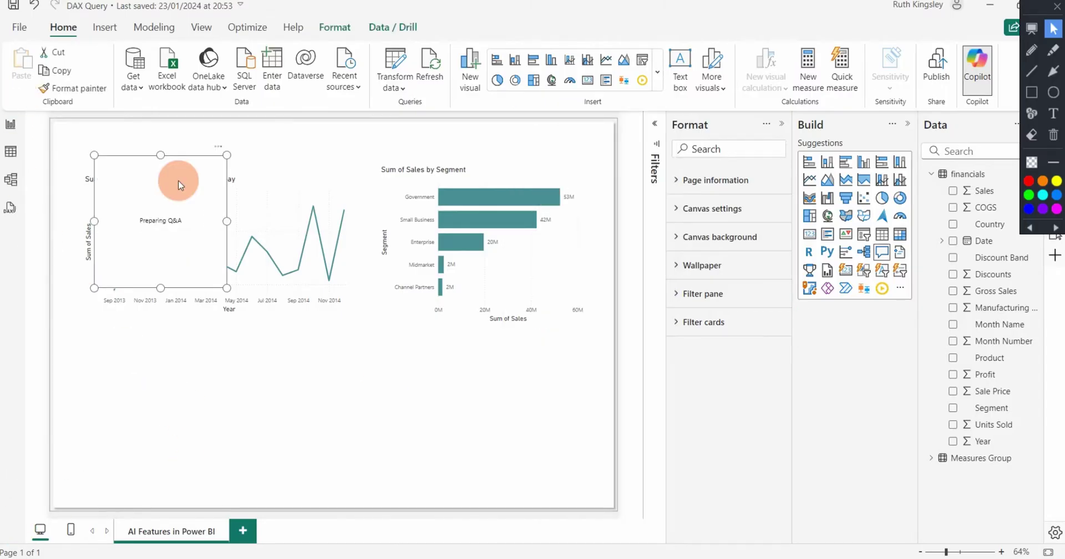
left_click_drag(139, 193, 144, 369)
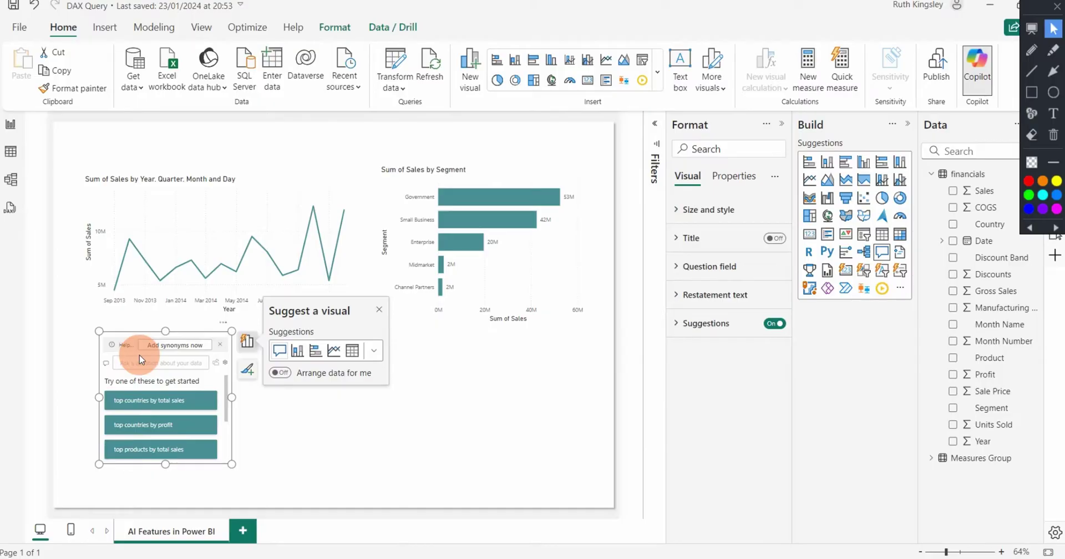
left_click_drag(232, 397, 247, 399)
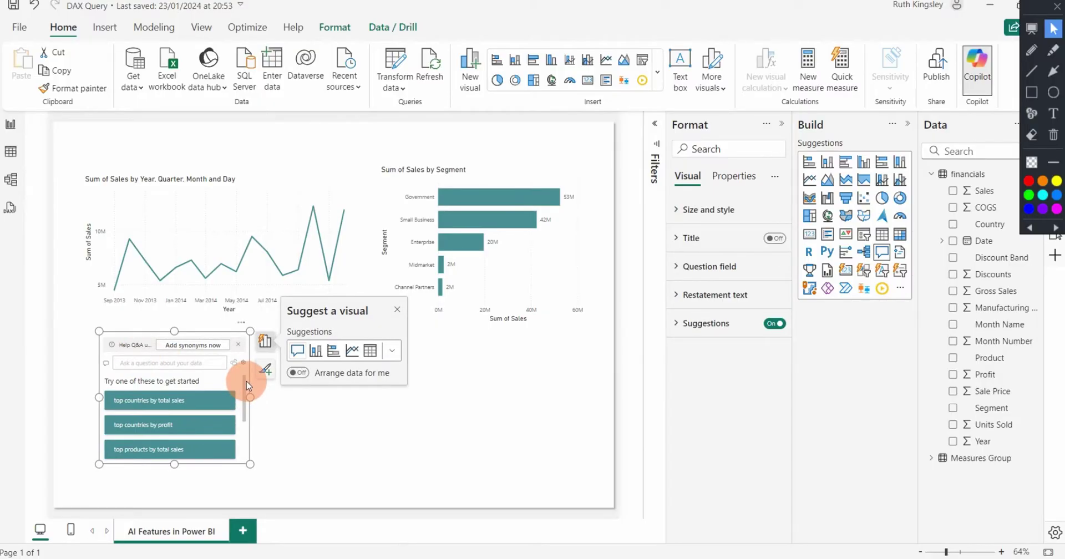
left_click_drag(244, 387, 237, 397)
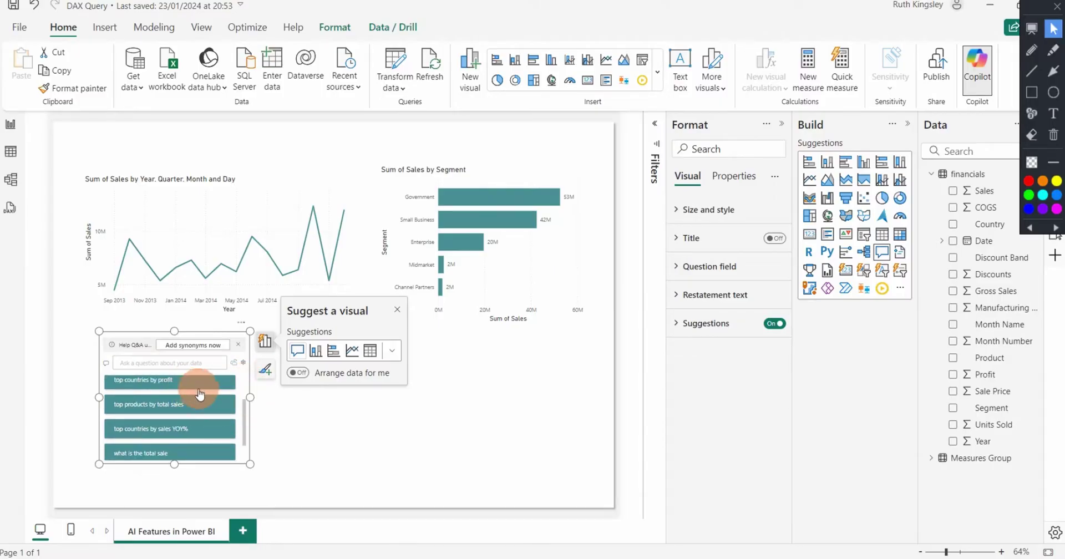
scroll(238, 401, "up", 3)
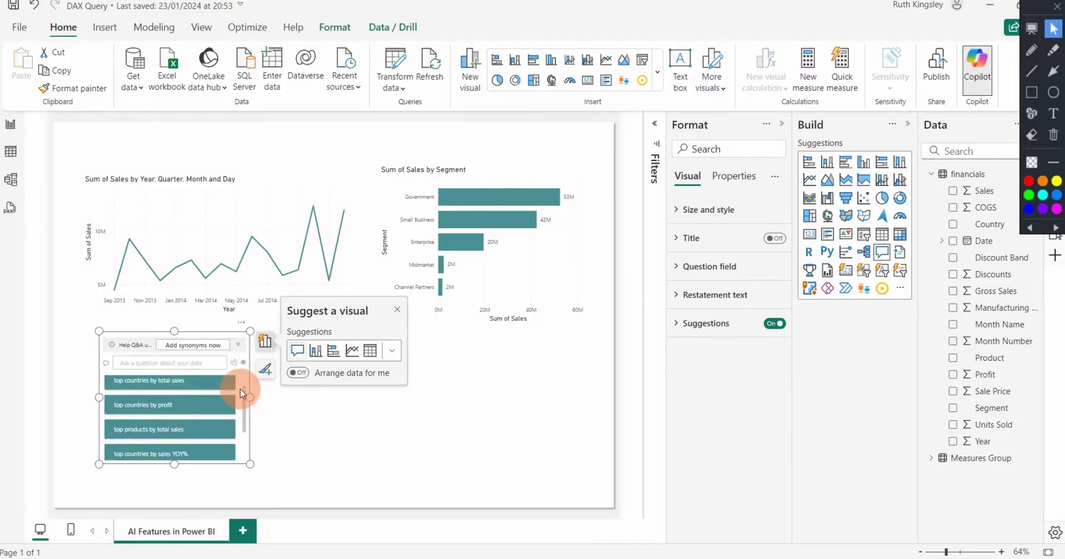
Ask the Q&A visual "What was total sales for May 2014?".
left_click(214, 364)
type("W")
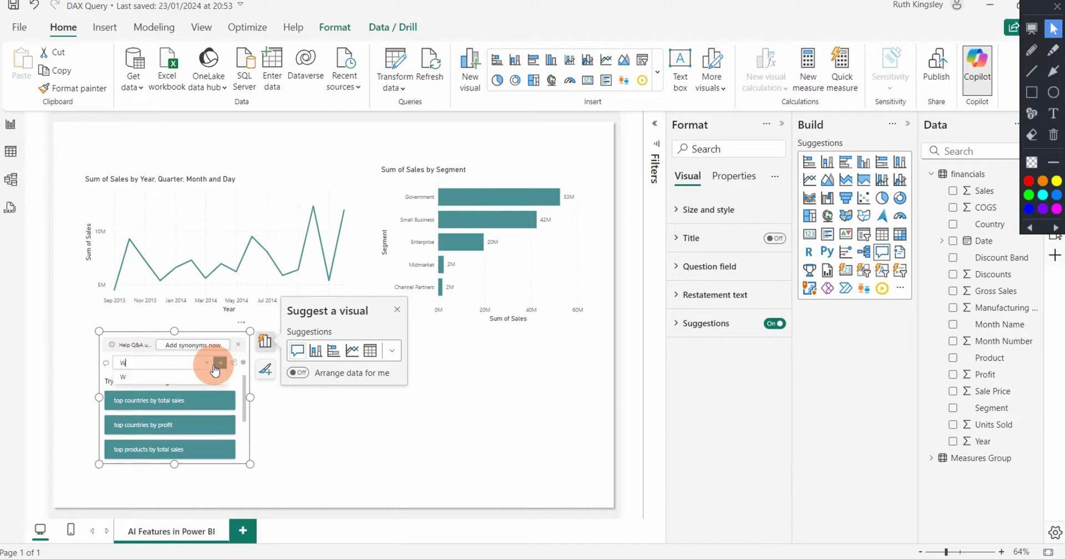
type("hat was total sal")
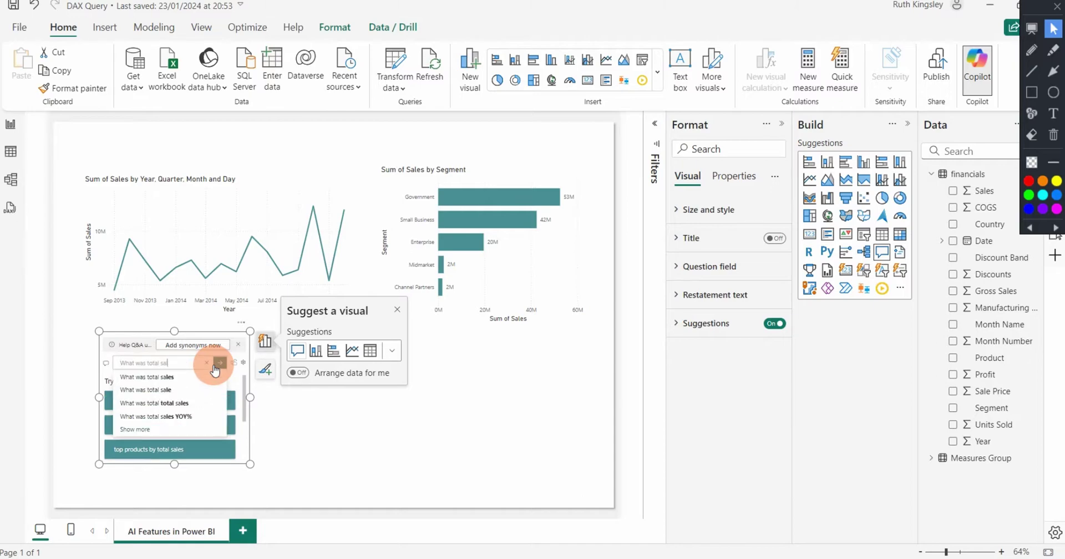
type("es for")
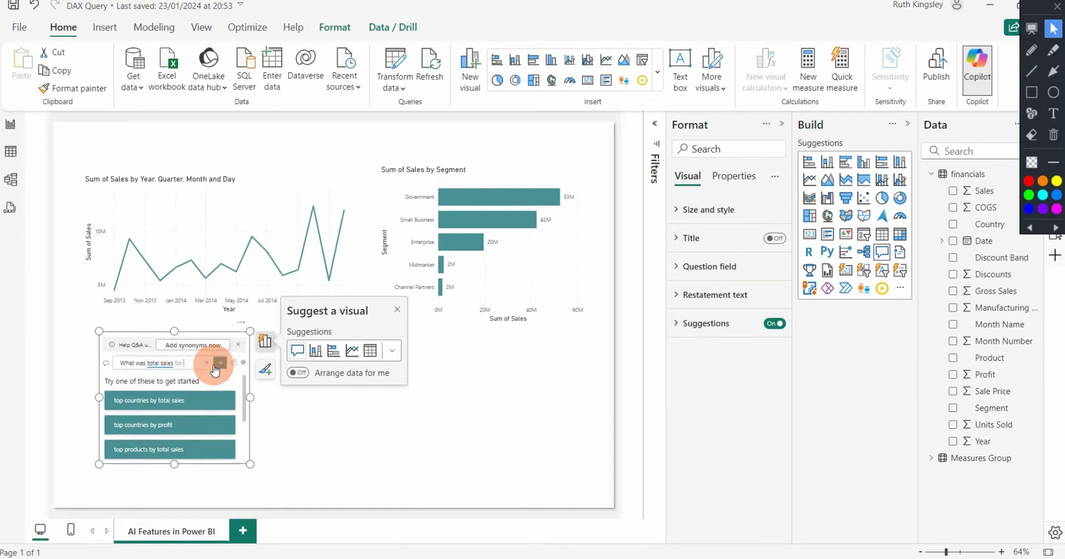
type(" May 2014?")
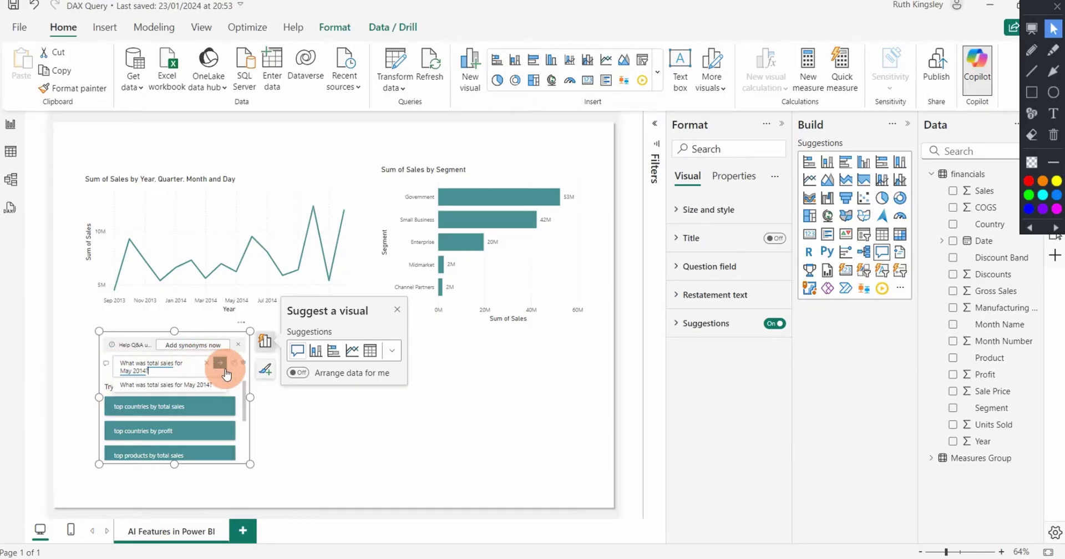
left_click(222, 366)
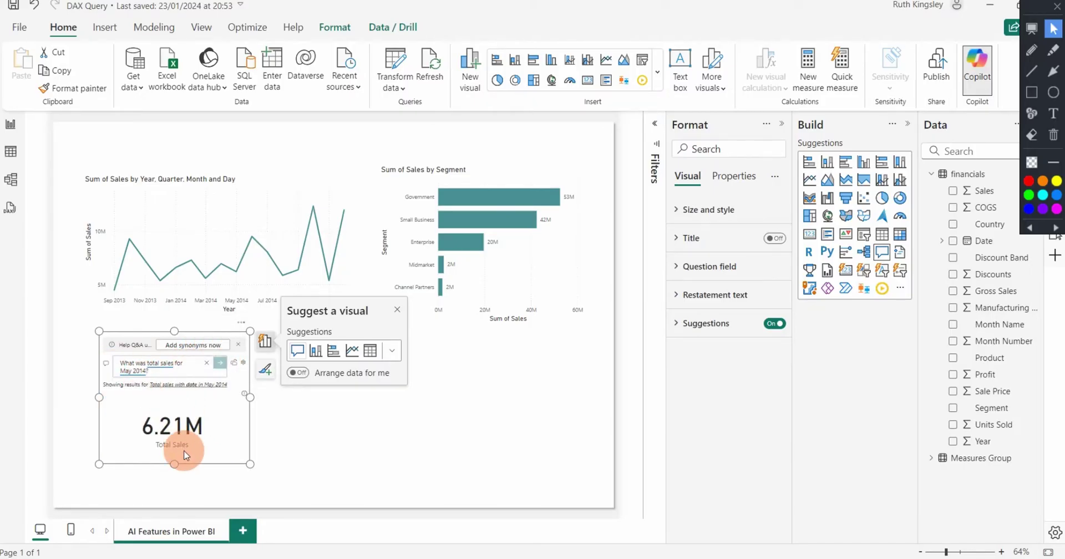
Convert the Q&A result into a standard card visual, shrink it and place it above the end of the sales line chart.
mouse_move(189, 432)
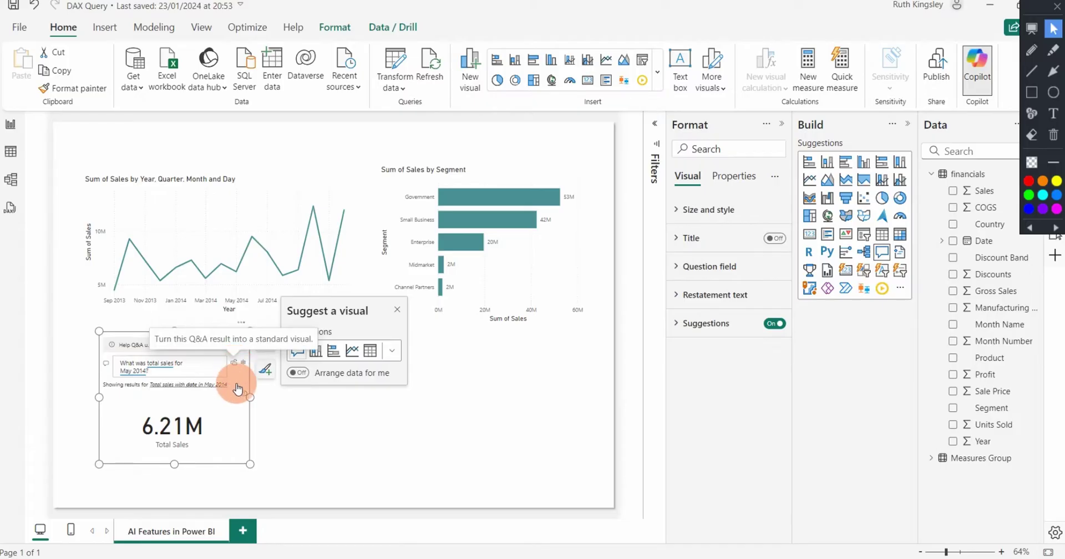
left_click(234, 363)
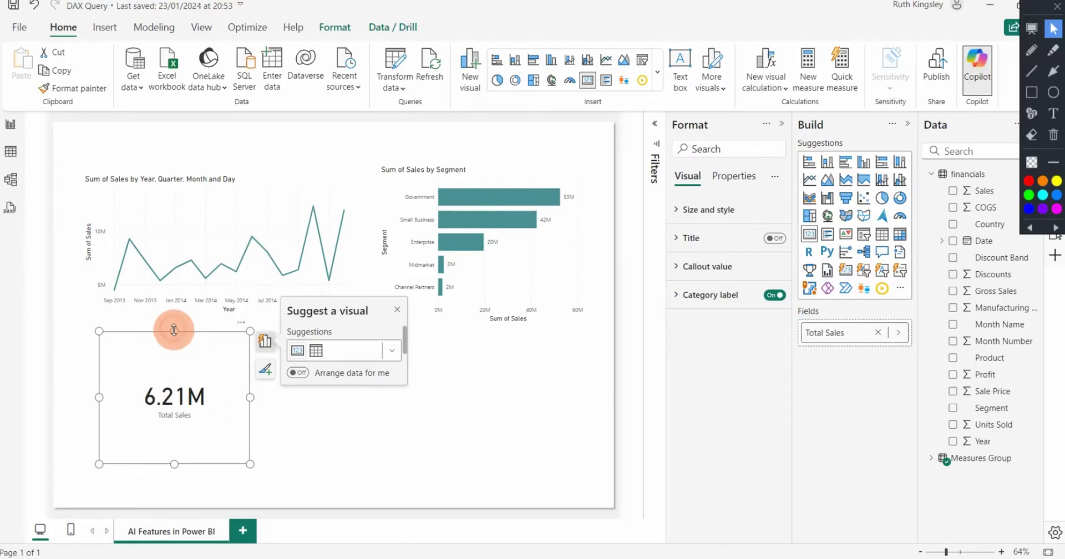
left_click_drag(174, 331, 162, 355)
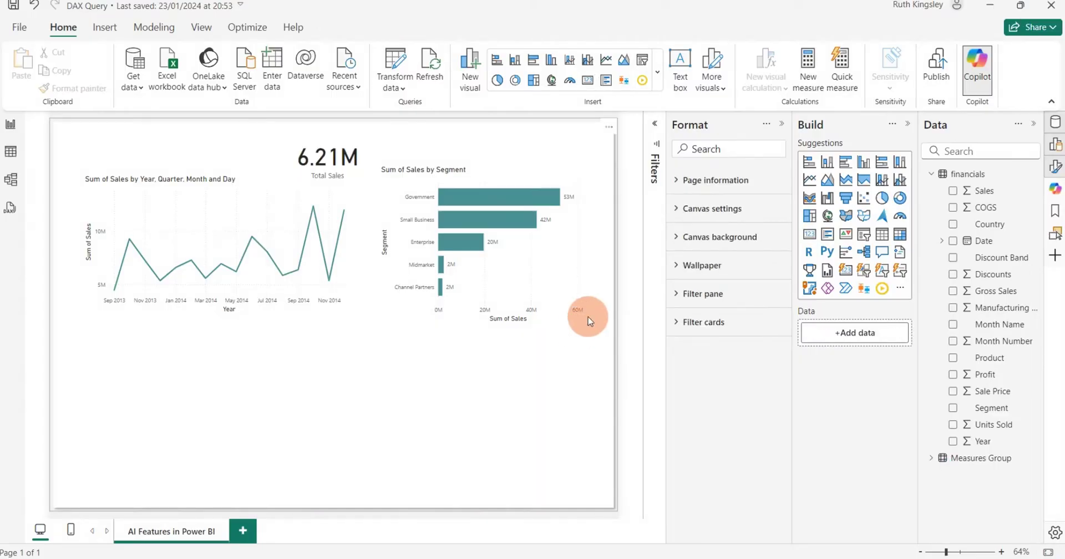
Add a decomposition tree visual, place it below the sales line chart and widen it to nearly the chart's width.
left_click(867, 256)
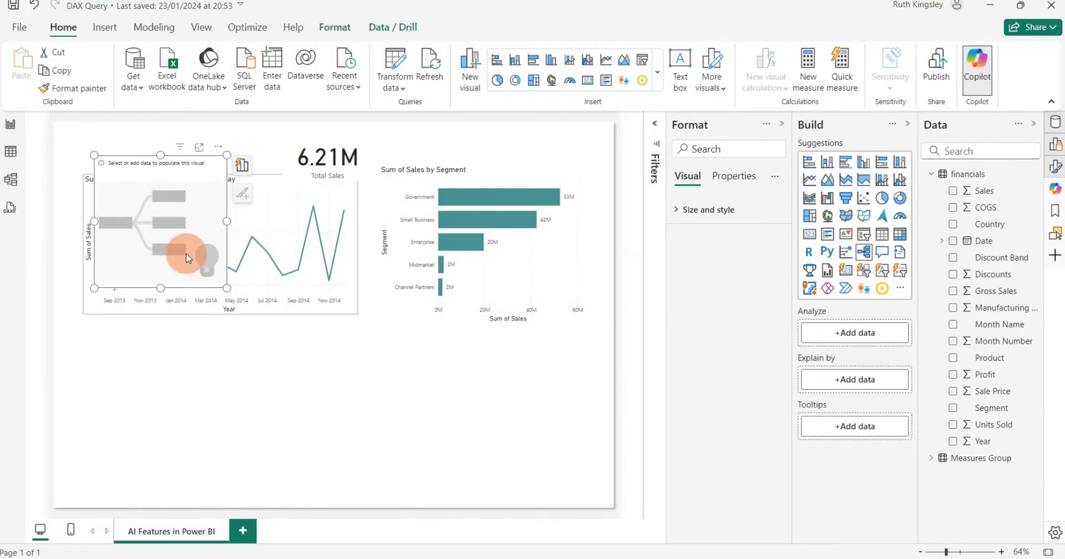
left_click(172, 241)
left_click_drag(174, 266, 155, 437)
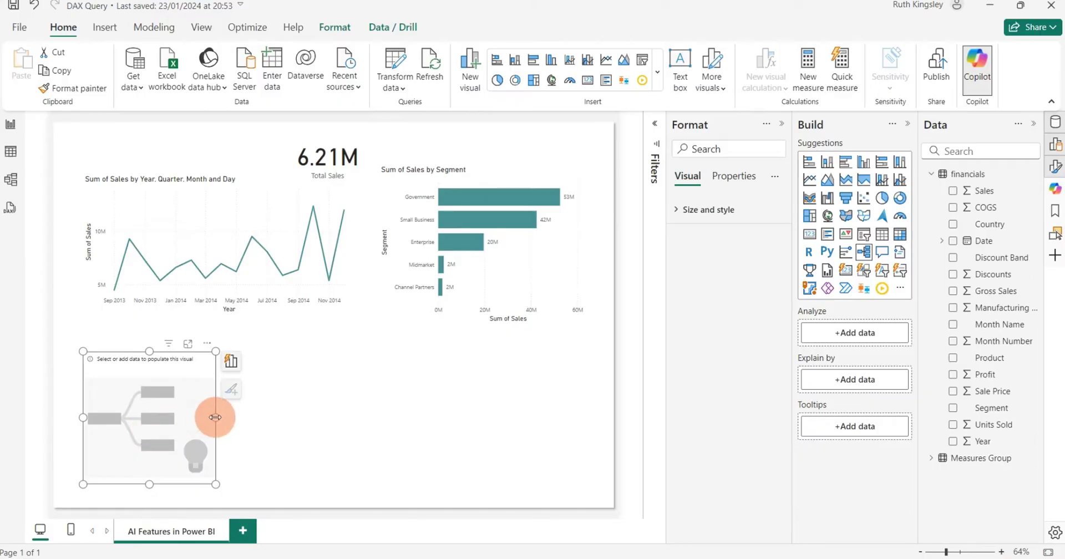
left_click_drag(216, 417, 306, 409)
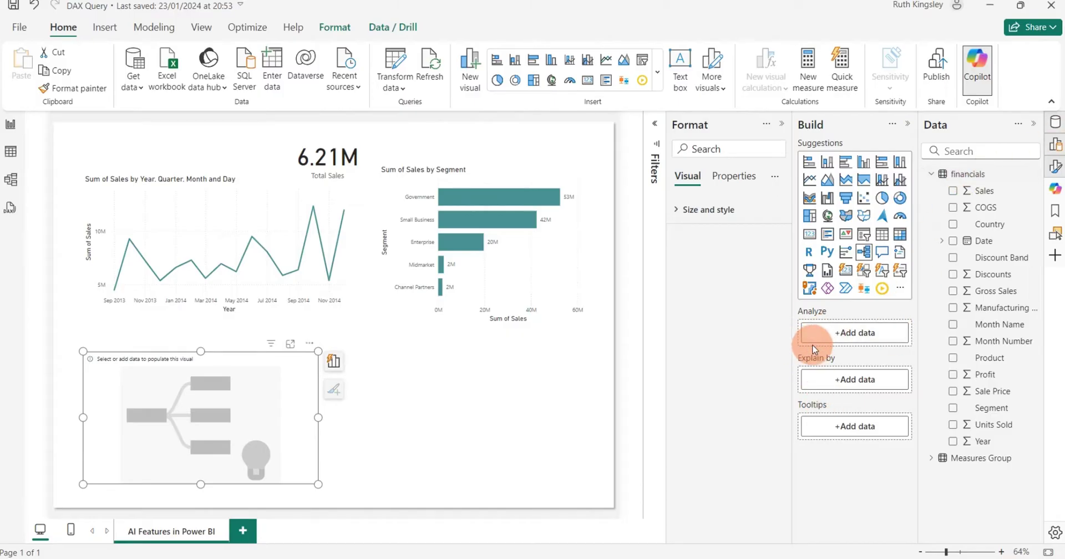
Set the decomposition tree to analyze Sales, explained by Product, Segment and Country.
left_click(953, 191)
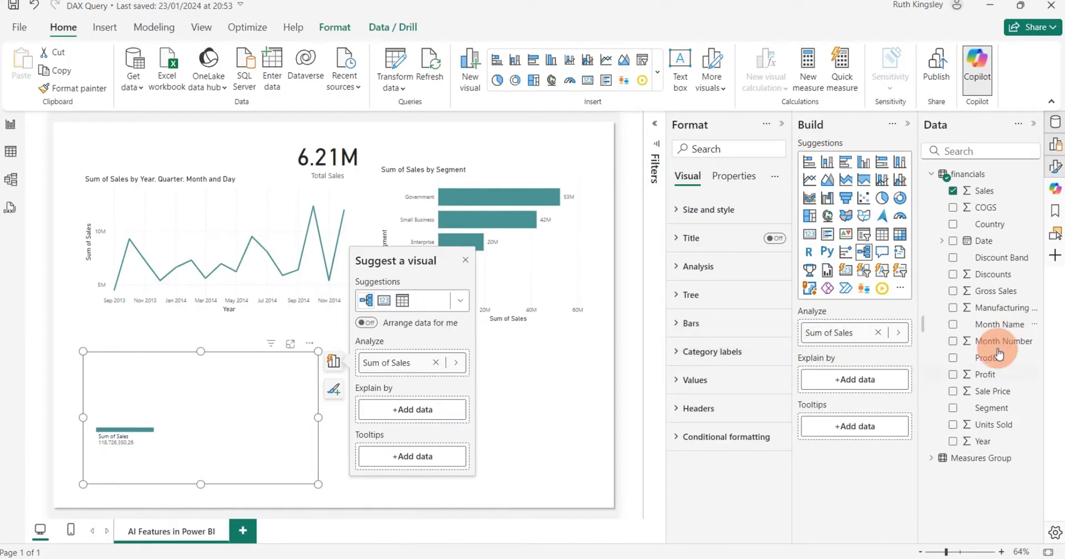
left_click(955, 358)
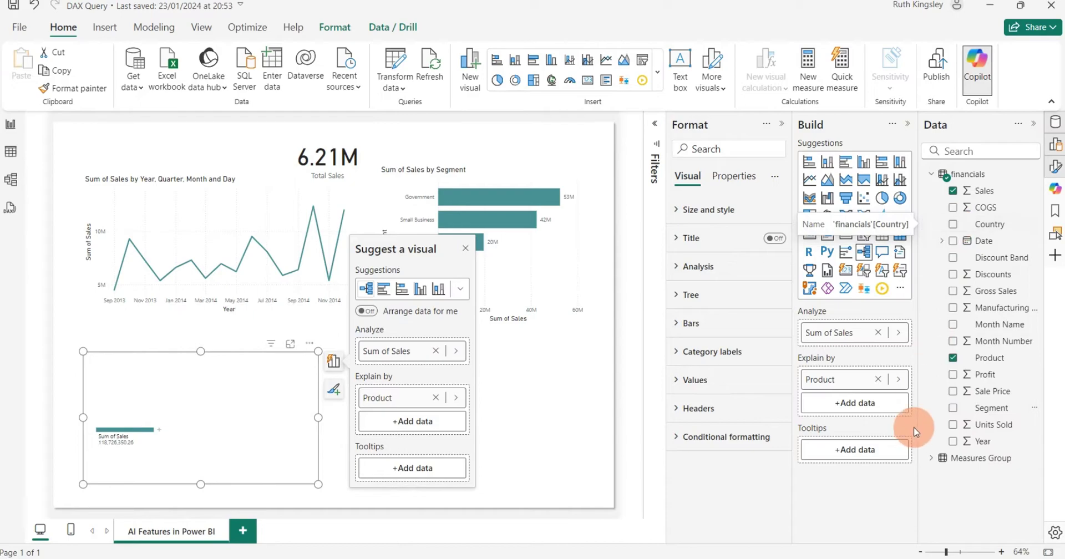
left_click(953, 408)
left_click(940, 233)
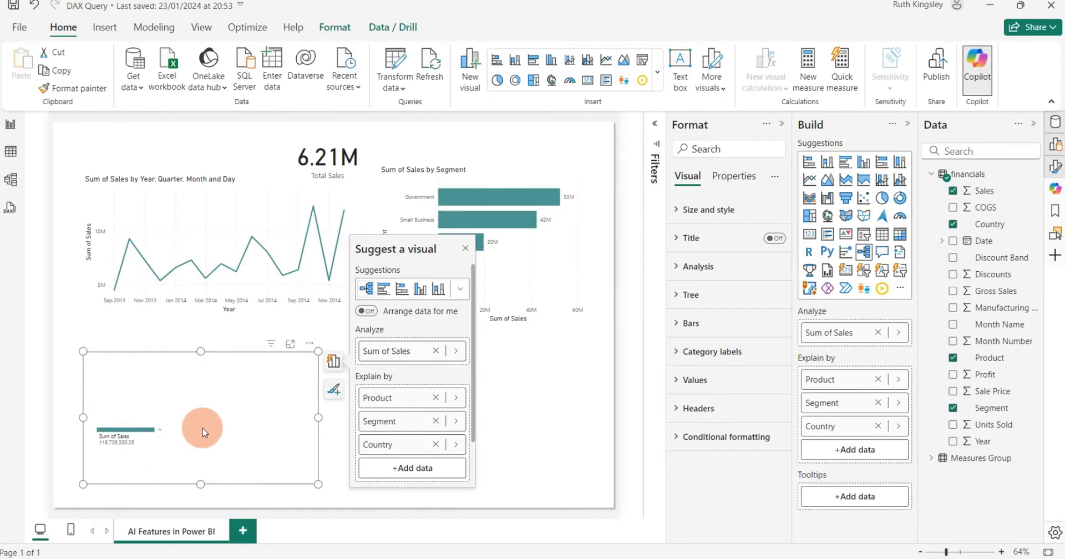
Break down the tree's Sum of Sales by Product, Paseo by Segment and Government by Country, widening the visual to fit the levels.
left_click(161, 431)
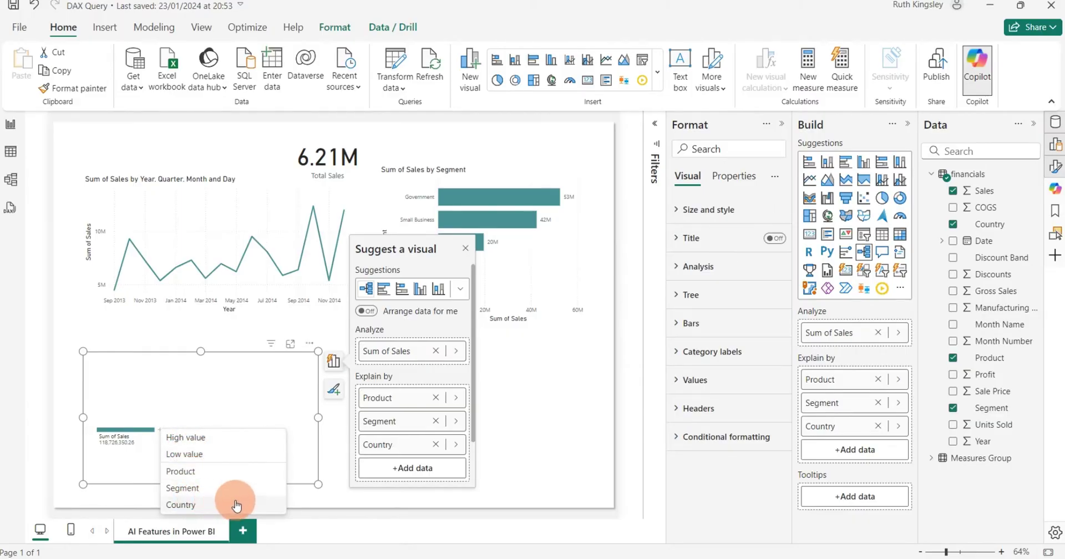
left_click(186, 476)
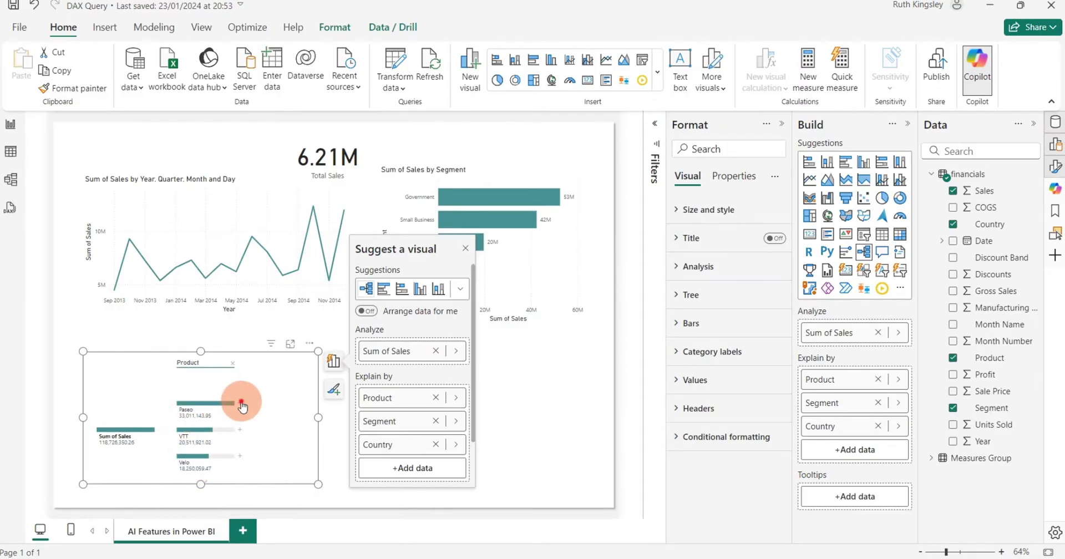
left_click(242, 402)
left_click(276, 415)
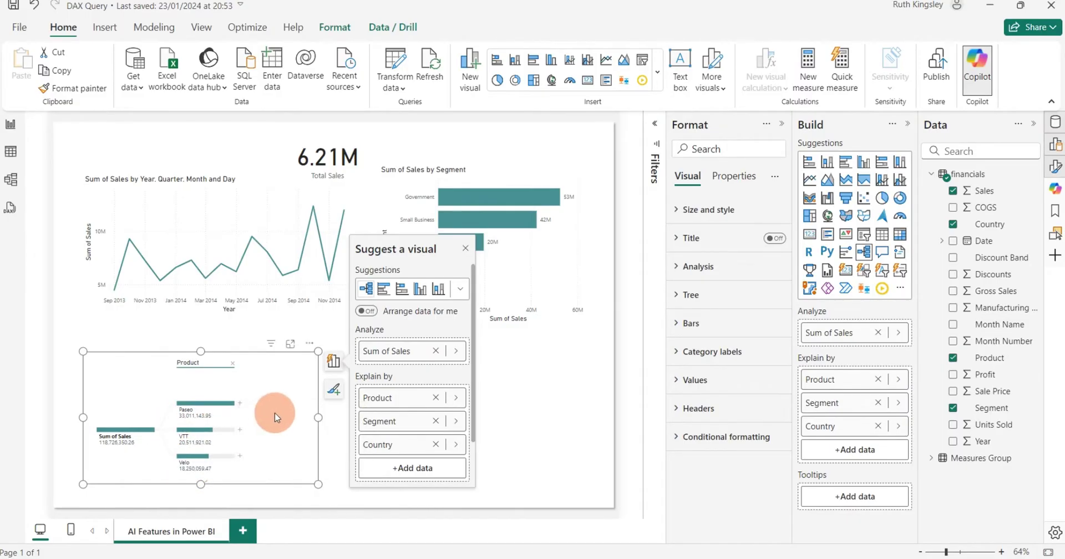
left_click_drag(318, 417, 368, 415)
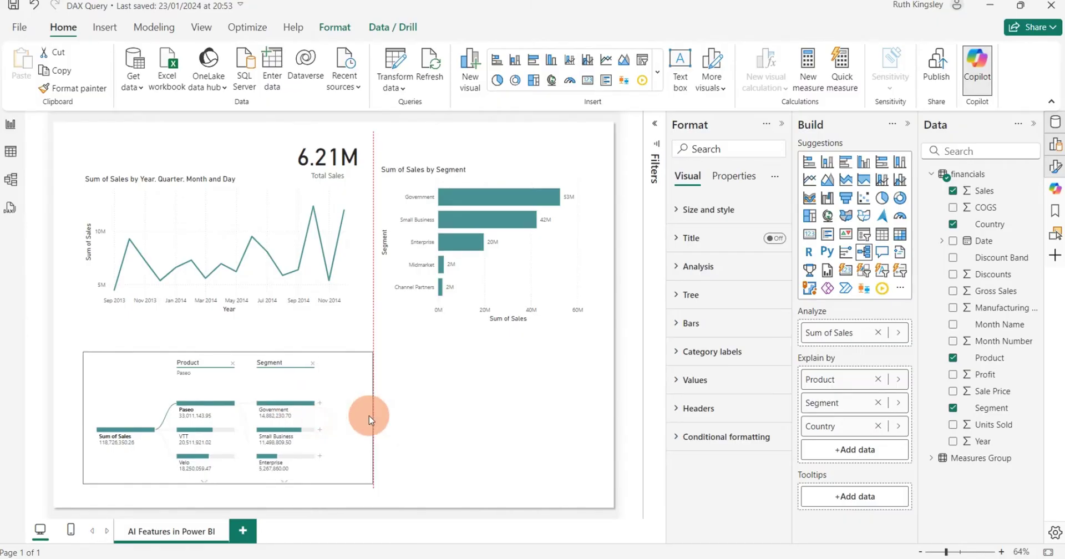
left_click(319, 404)
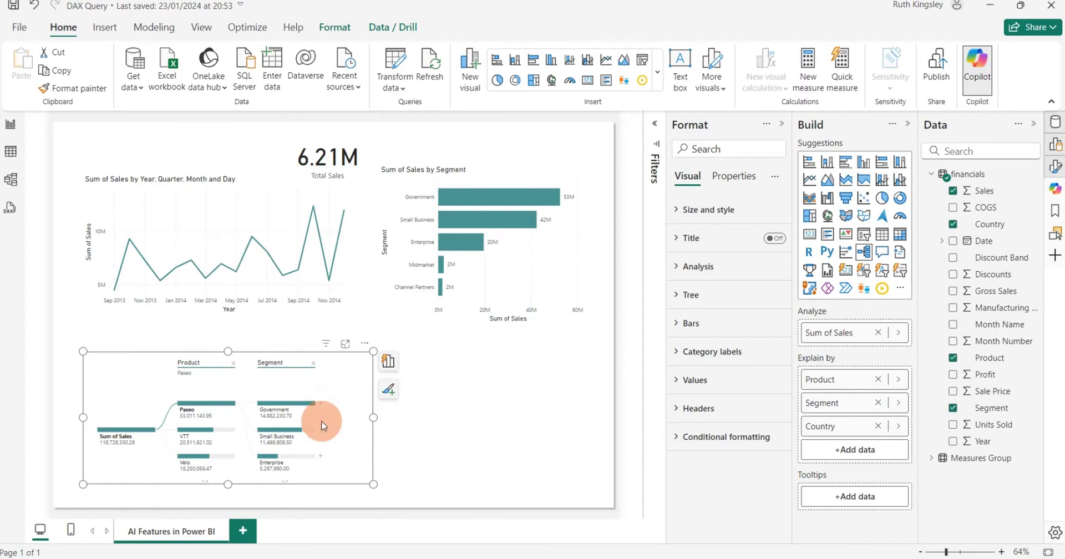
left_click(320, 405)
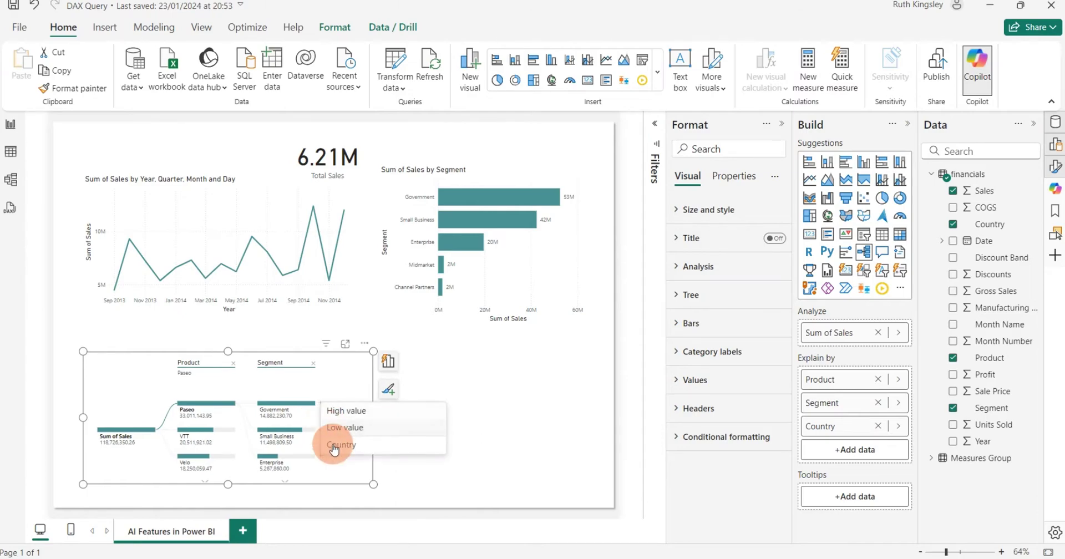
left_click(364, 444)
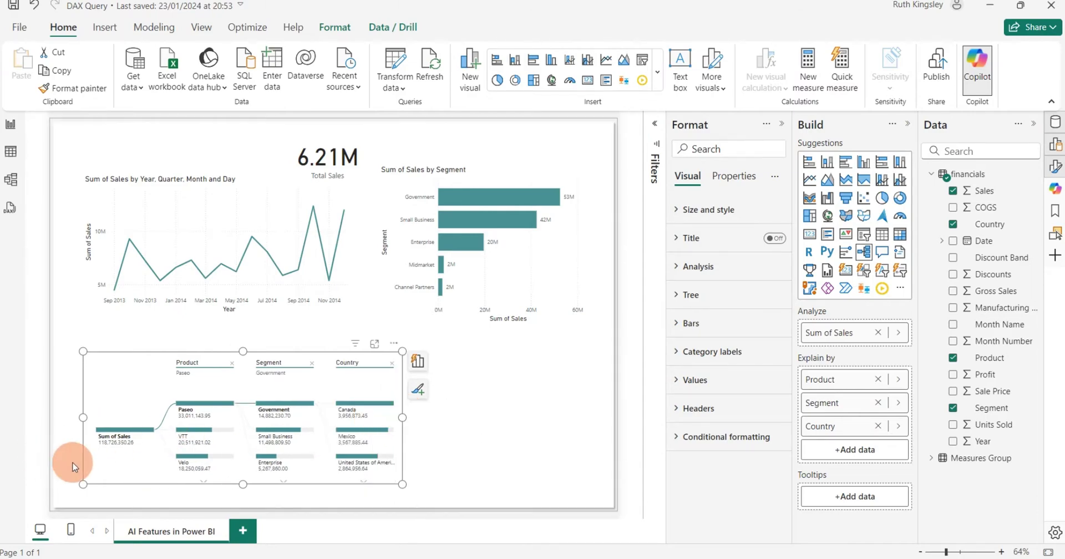
Inspect the Paseo, Government and Canada branch values, and switch the decomposition tree's path to VTT and its Government segment.
left_click(112, 439)
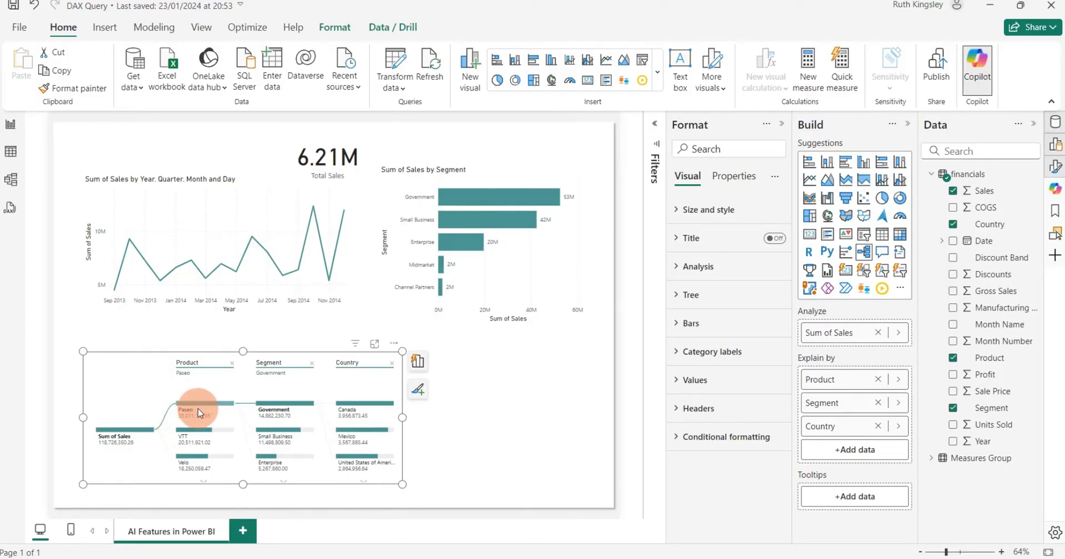
mouse_move(189, 415)
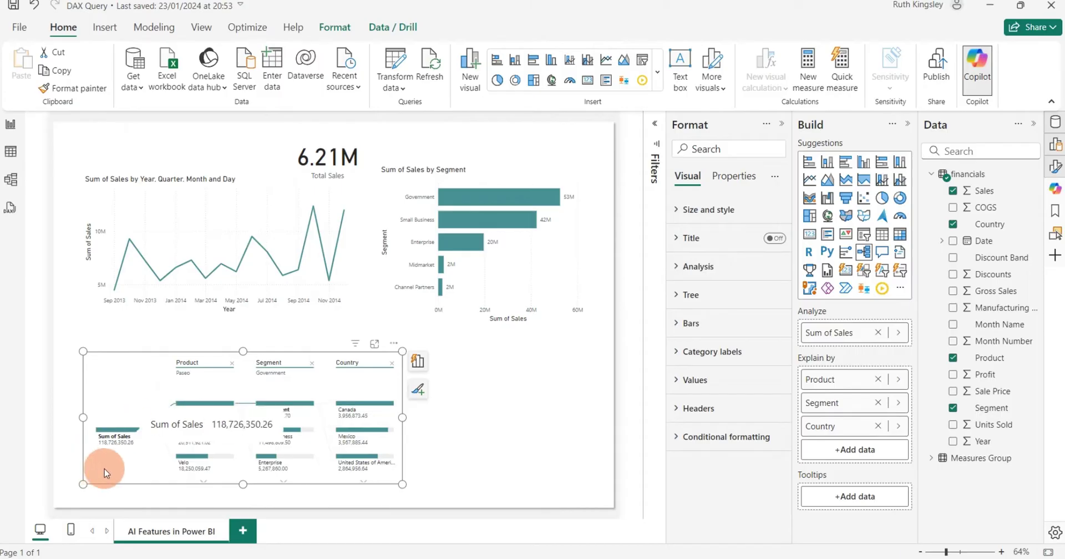
mouse_move(294, 413)
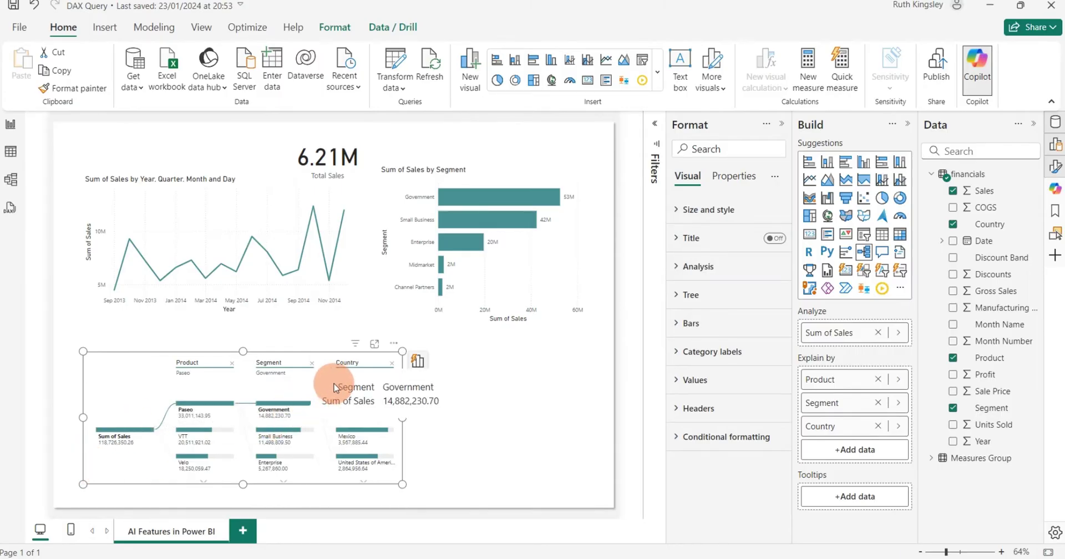
mouse_move(358, 413)
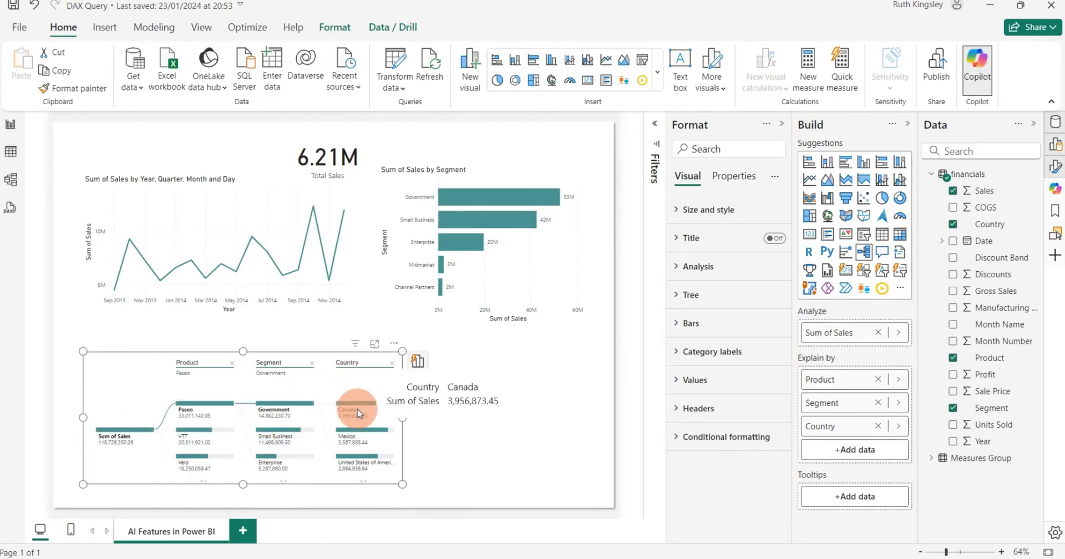
left_click(213, 442)
left_click(289, 430)
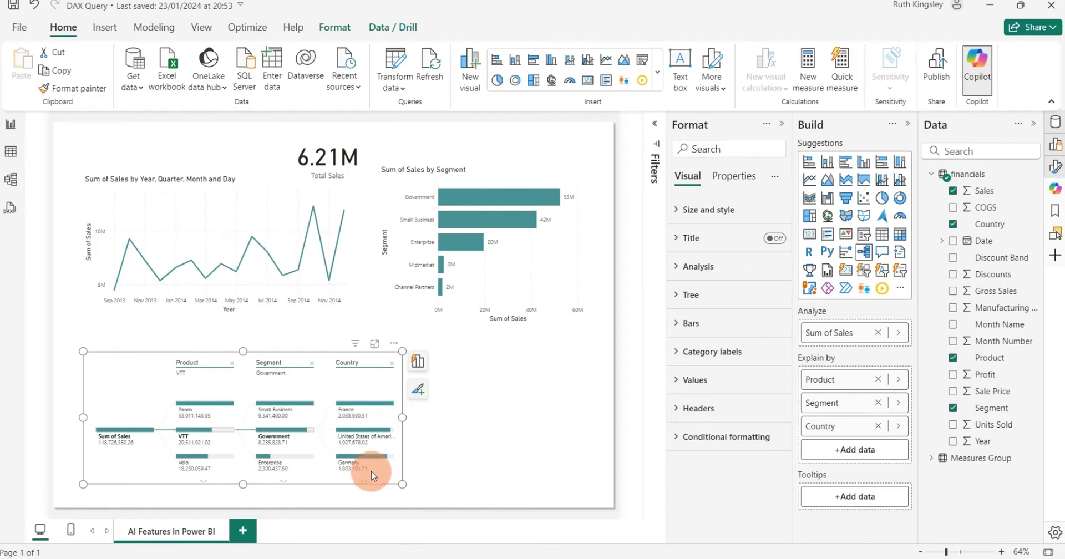
Add a key influencers visual beside the decomposition tree, below the segment bar chart, and enlarge it to fill the free space.
mouse_move(368, 464)
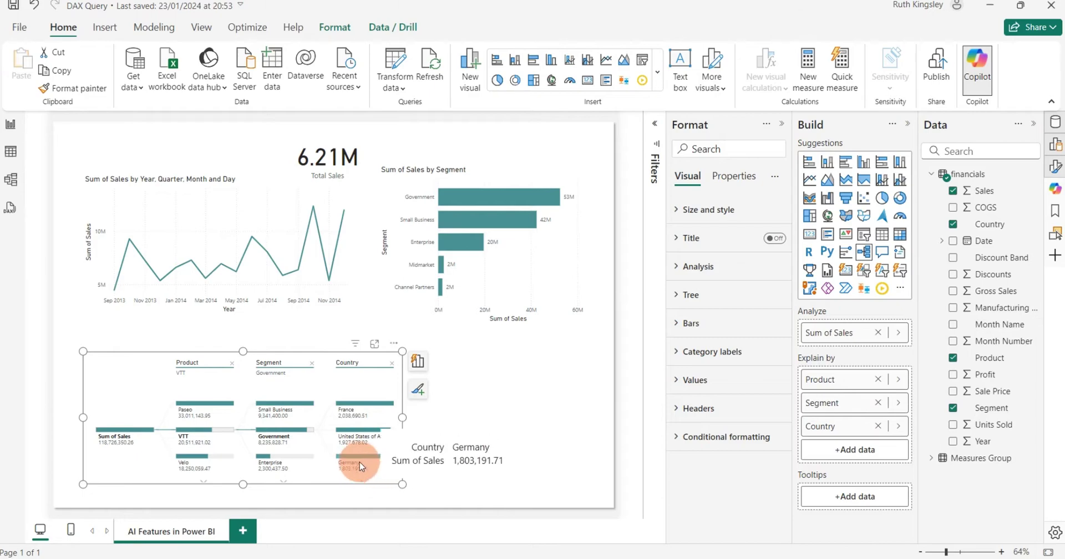
left_click(633, 314)
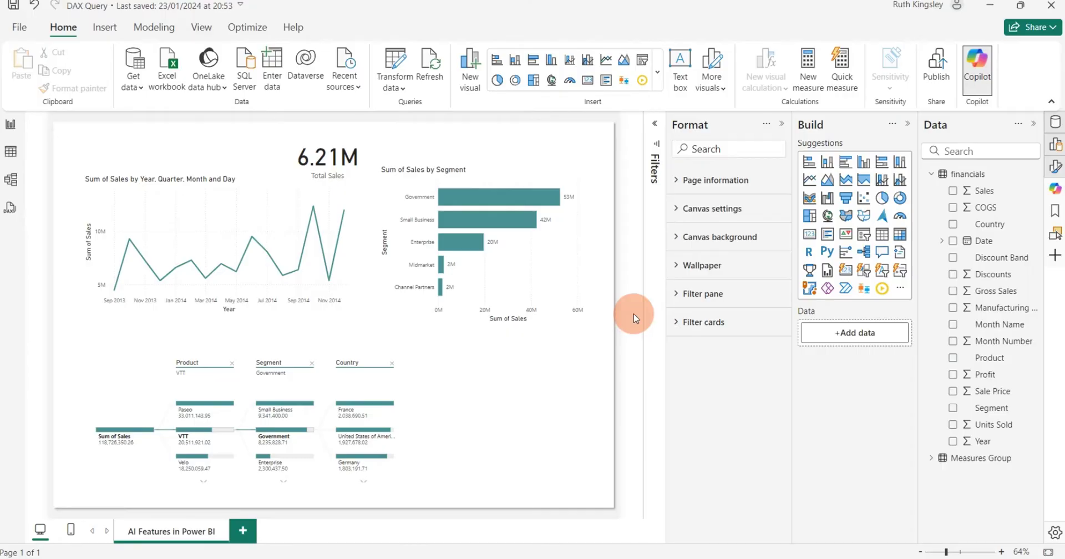
left_click(845, 254)
left_click_drag(135, 266, 456, 450)
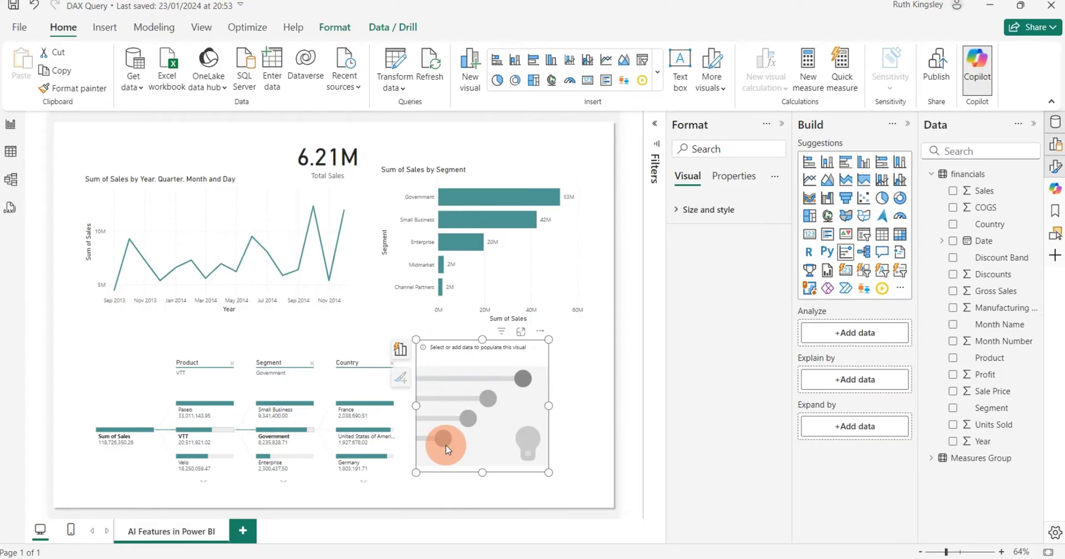
left_click_drag(550, 472, 587, 495)
Set the key influencers visual to analyze Sales, explained by Product and Segment.
left_click(953, 190)
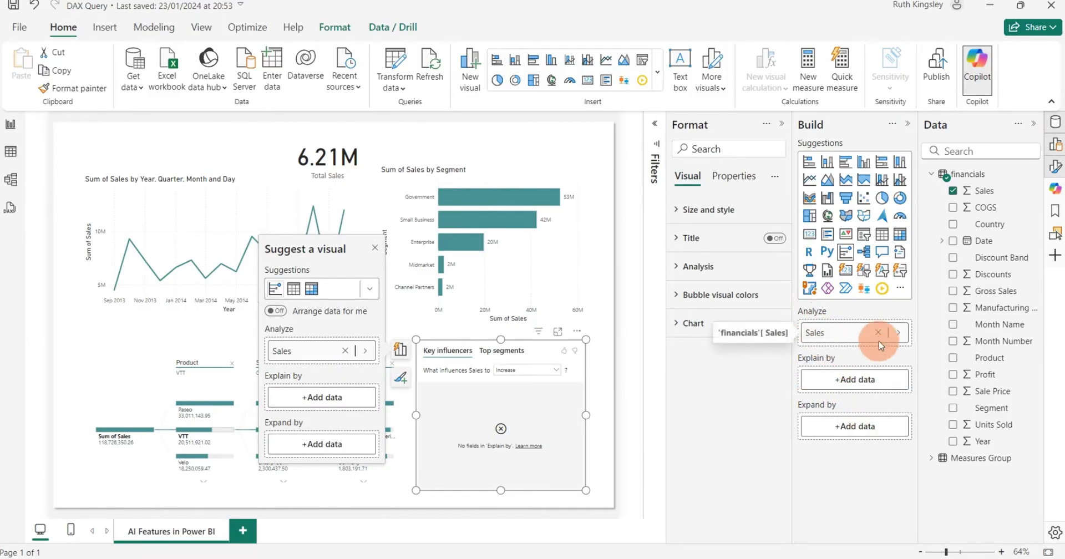
left_click(953, 358)
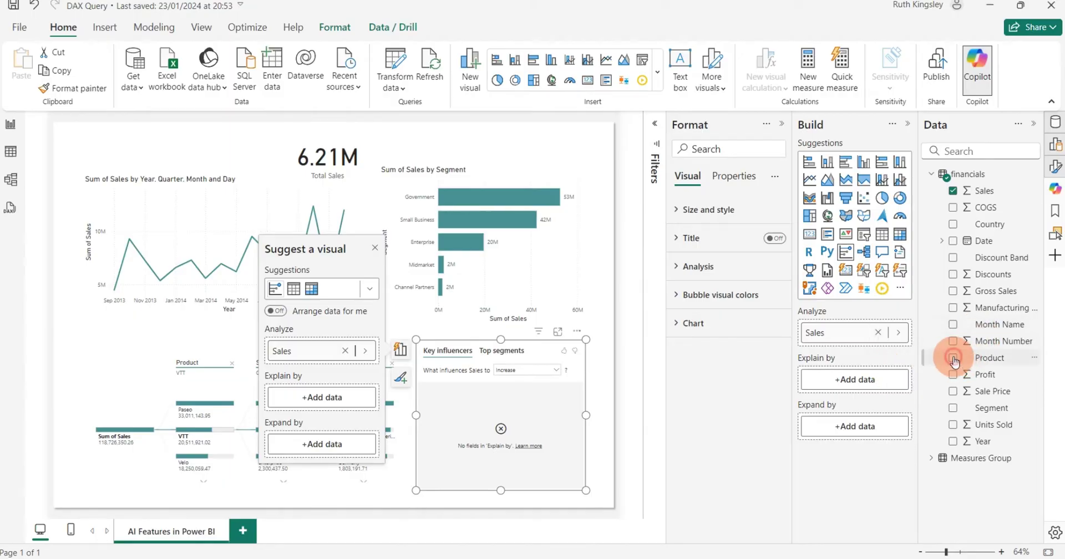
left_click(953, 411)
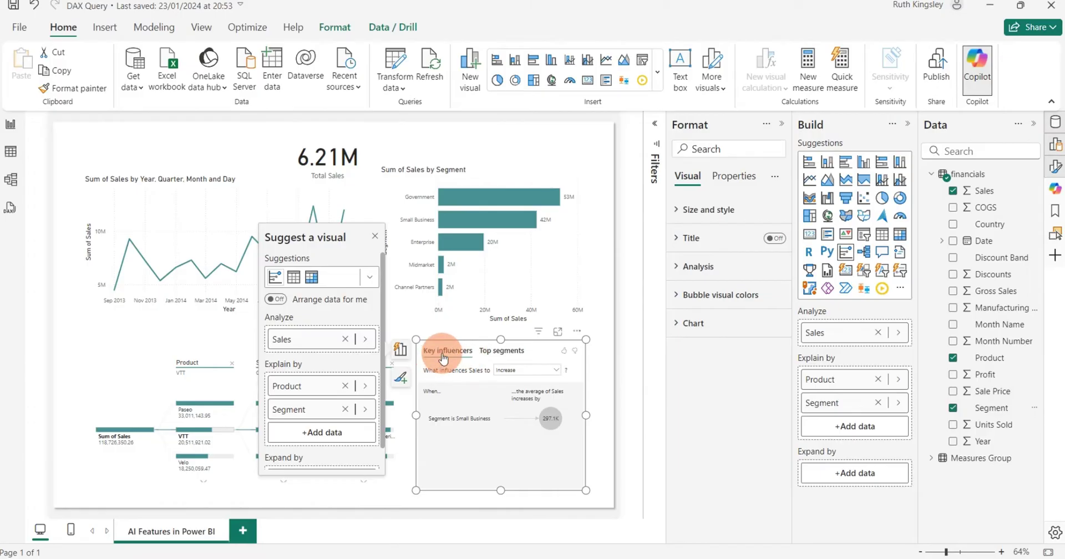
Compare the key influencers and top segments views of Sales, switching the influence direction to Decrease.
left_click(510, 360)
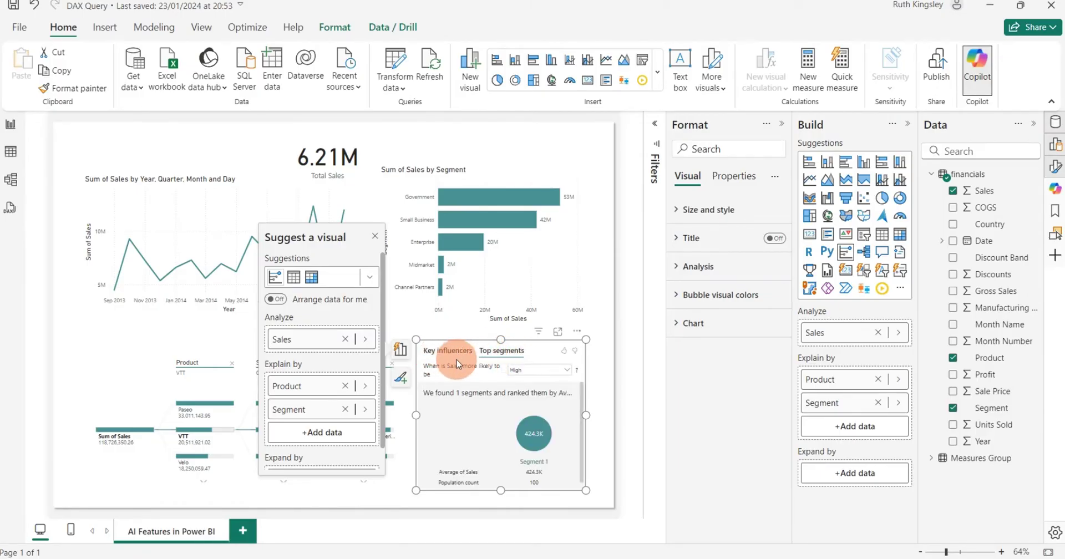
left_click(446, 353)
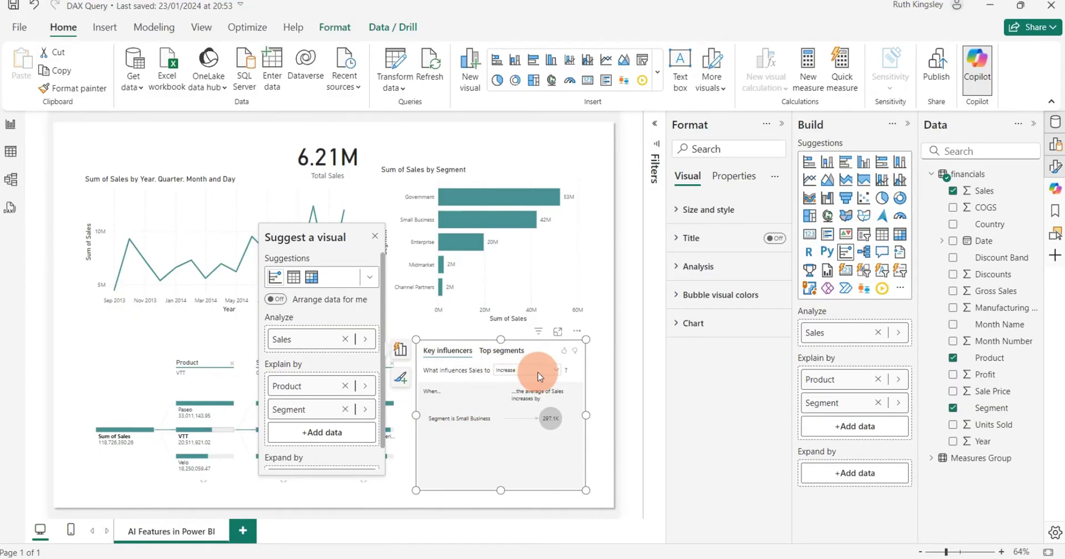
left_click(552, 370)
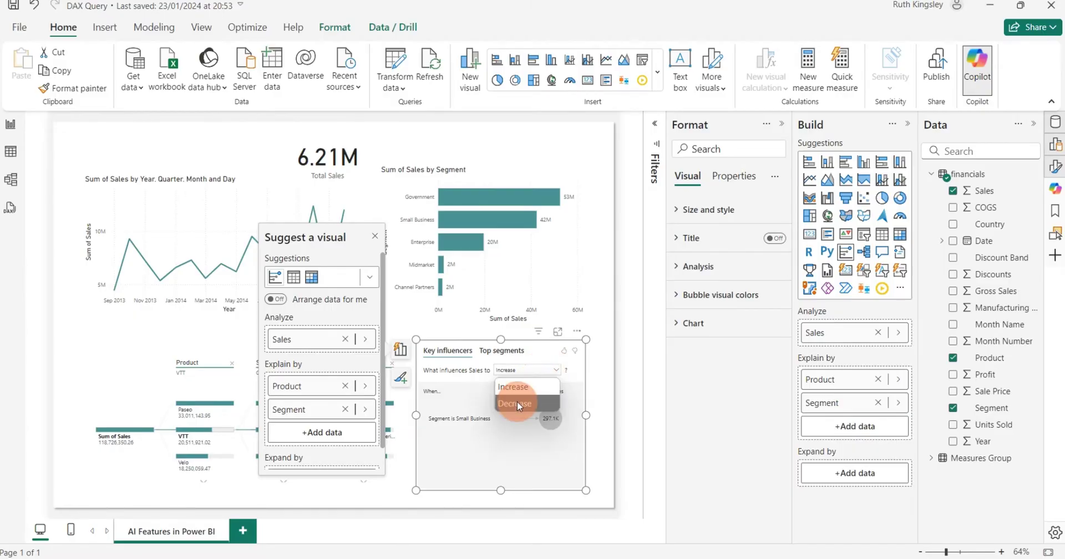
left_click(517, 401)
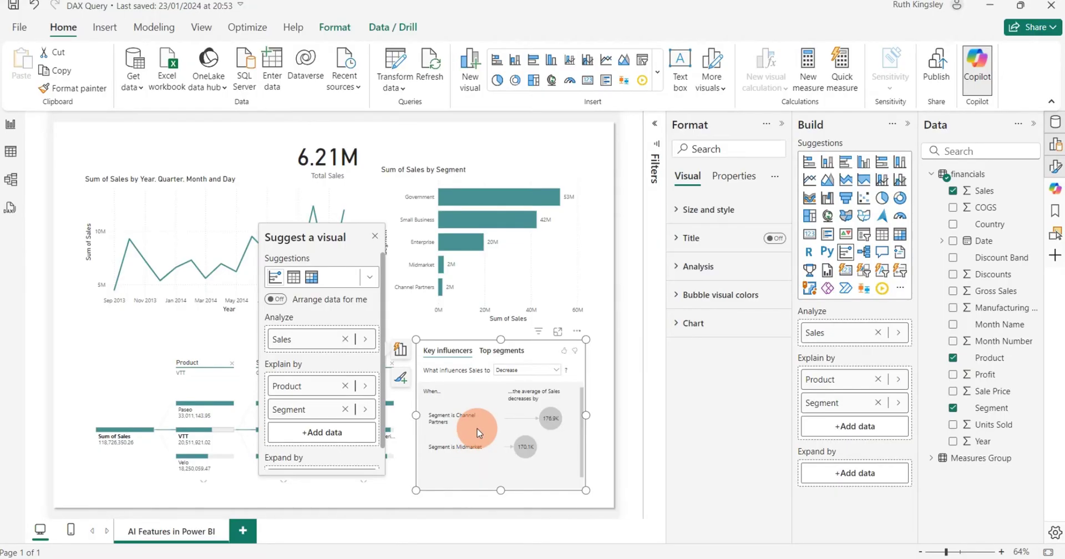
left_click(514, 353)
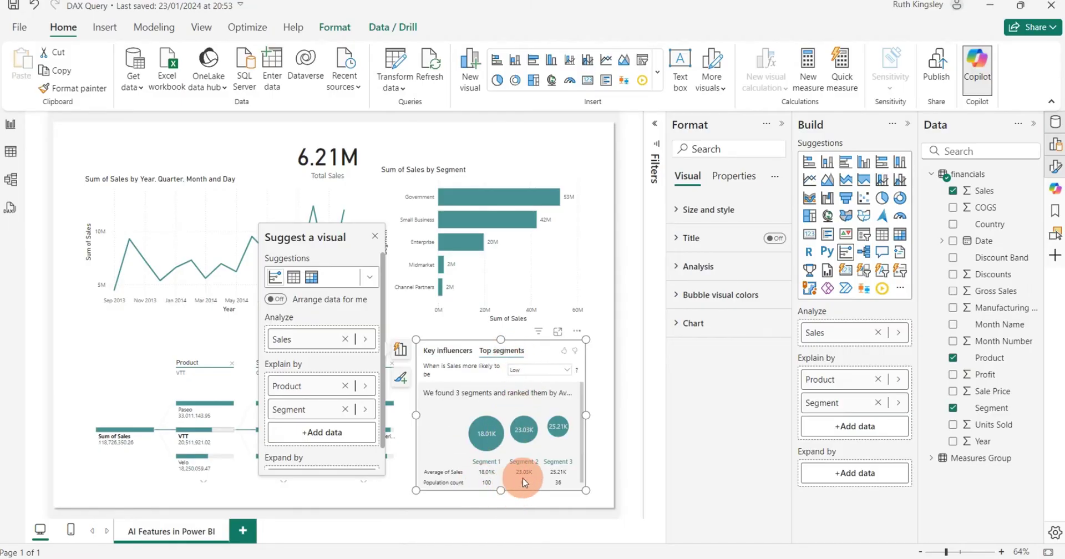
Widen the key influencers visual slightly towards the decomposition tree and set its top segments view to High sales.
left_click_drag(421, 420, 408, 415)
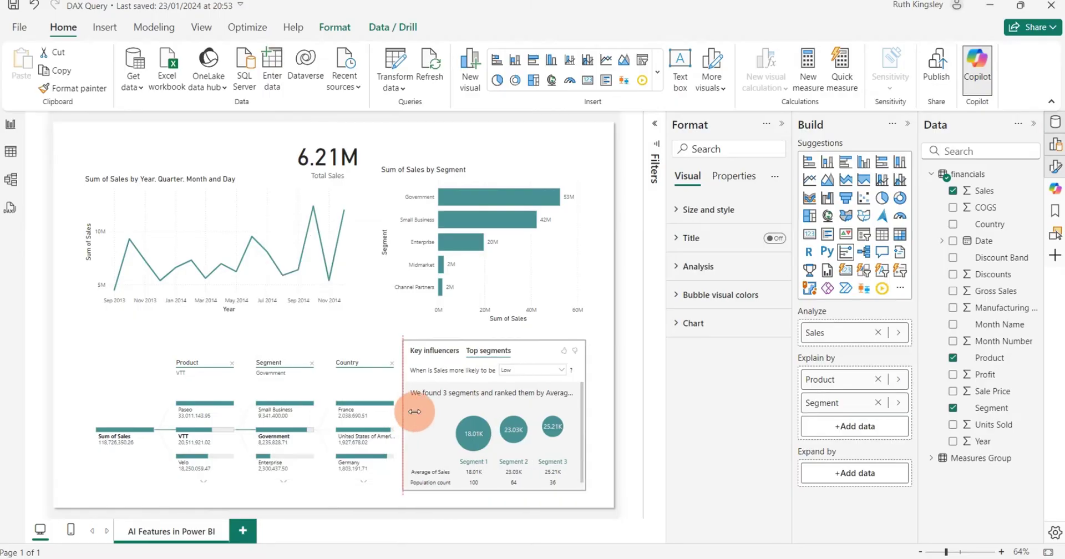
left_click(560, 372)
left_click(547, 387)
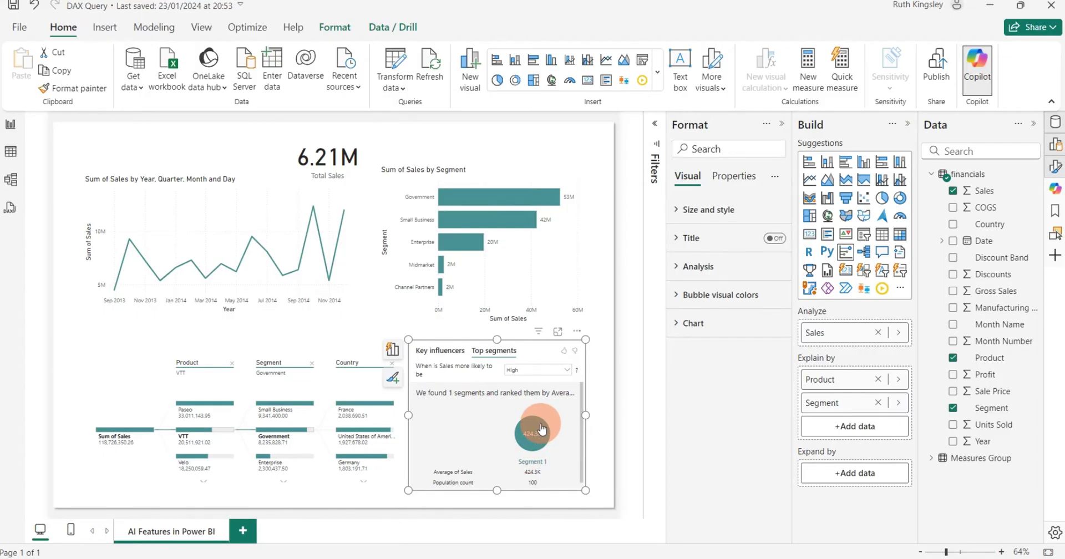
left_click(628, 164)
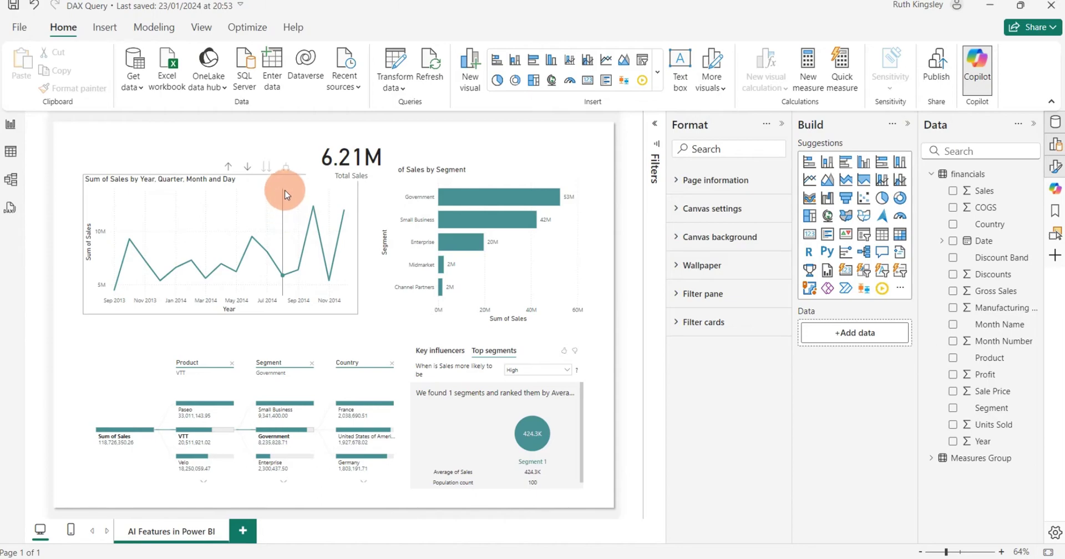
Turn on the forecast for the sales line chart.
left_click(286, 187)
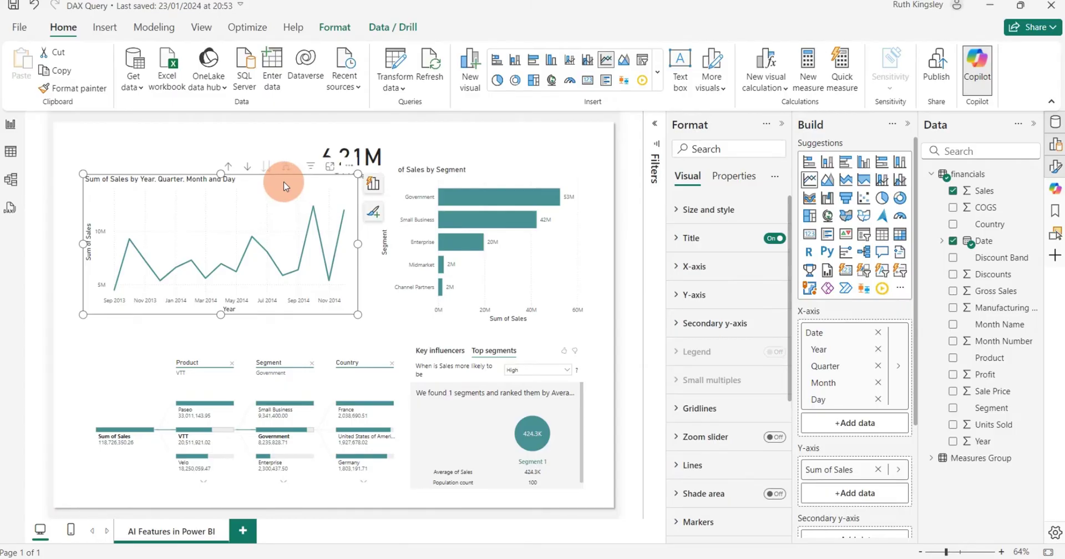
mouse_move(274, 194)
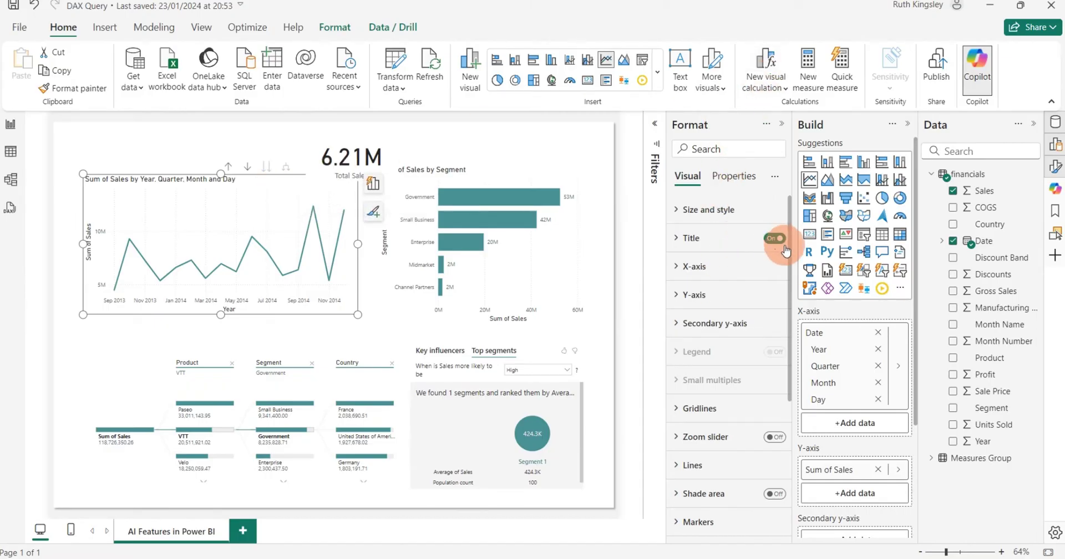
scroll(785, 251, "down", 4)
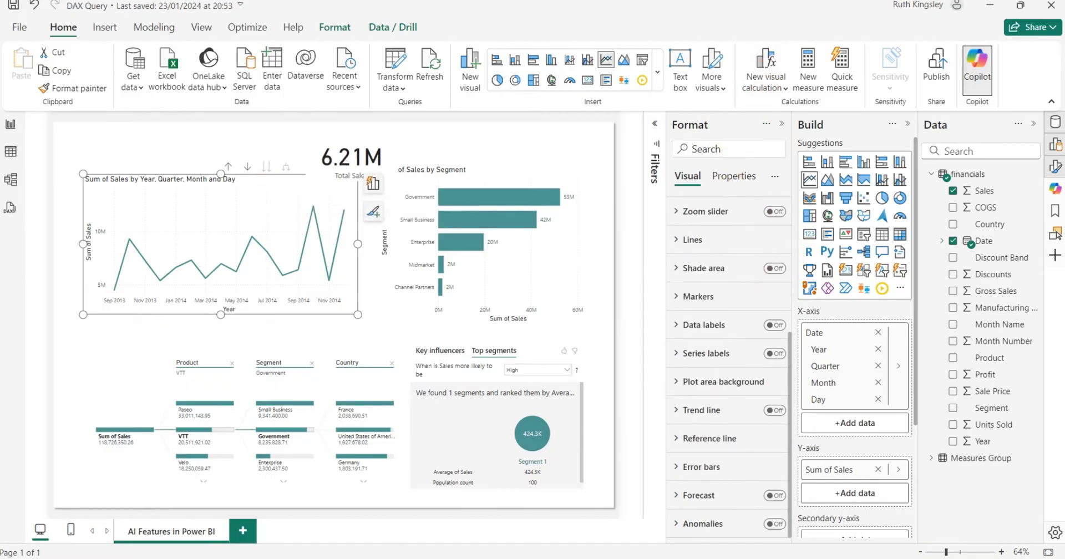
left_click(776, 496)
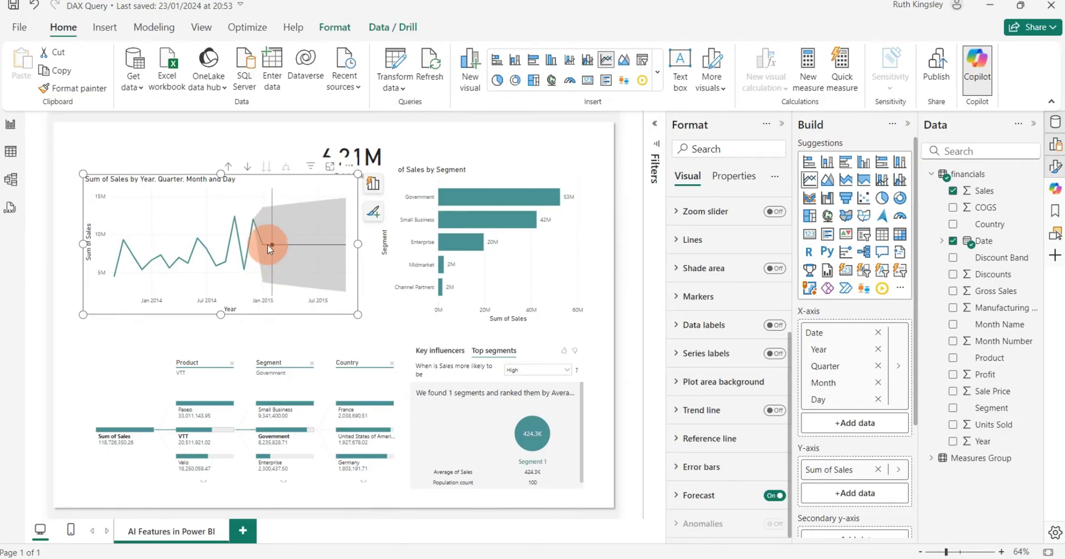
Examine the forecast's options and the predicted values at the end of the sales line chart.
left_click(680, 496)
left_click_drag(790, 307, 743, 380)
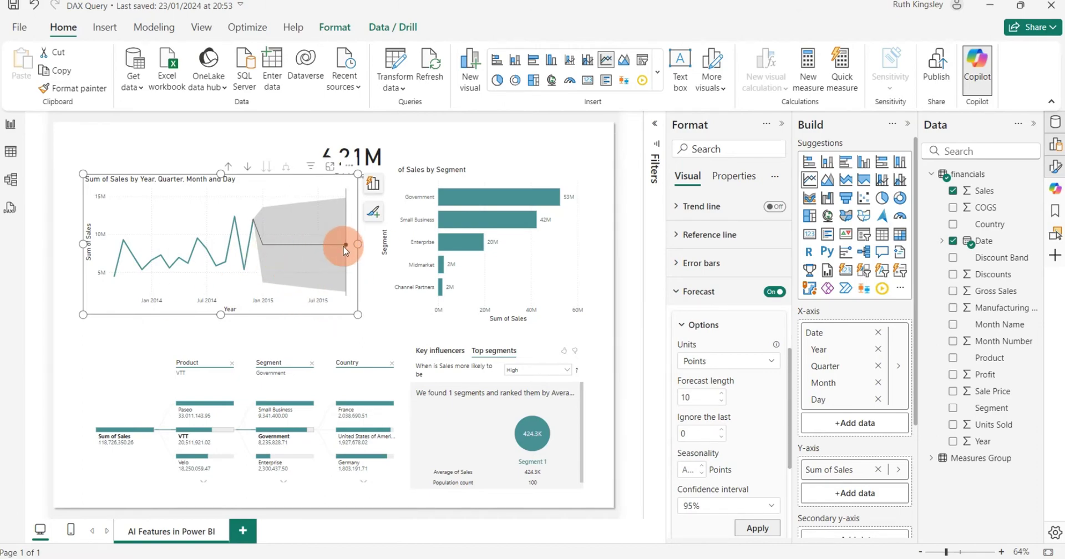
mouse_move(339, 244)
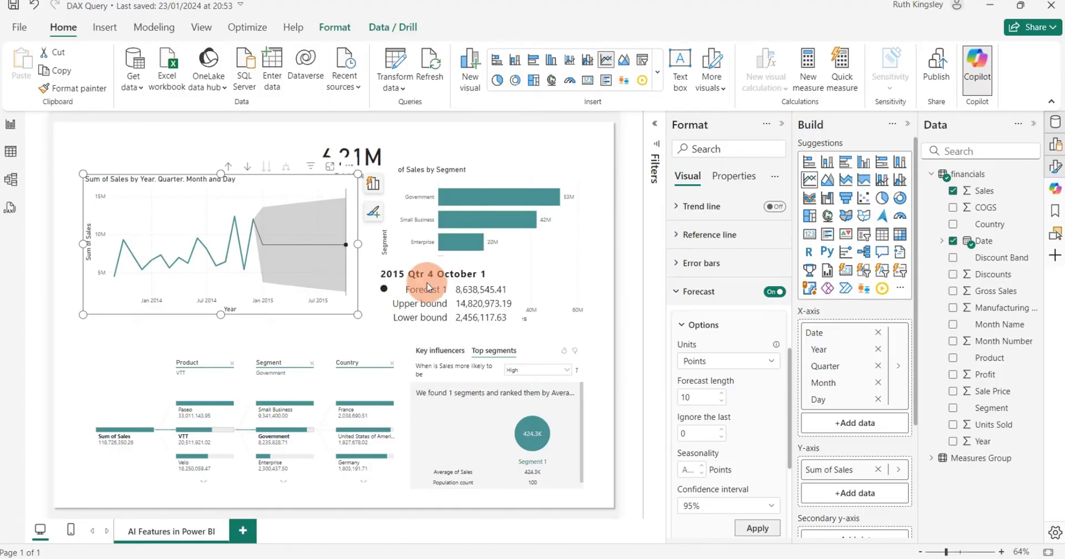
scroll(694, 350, "down", 2)
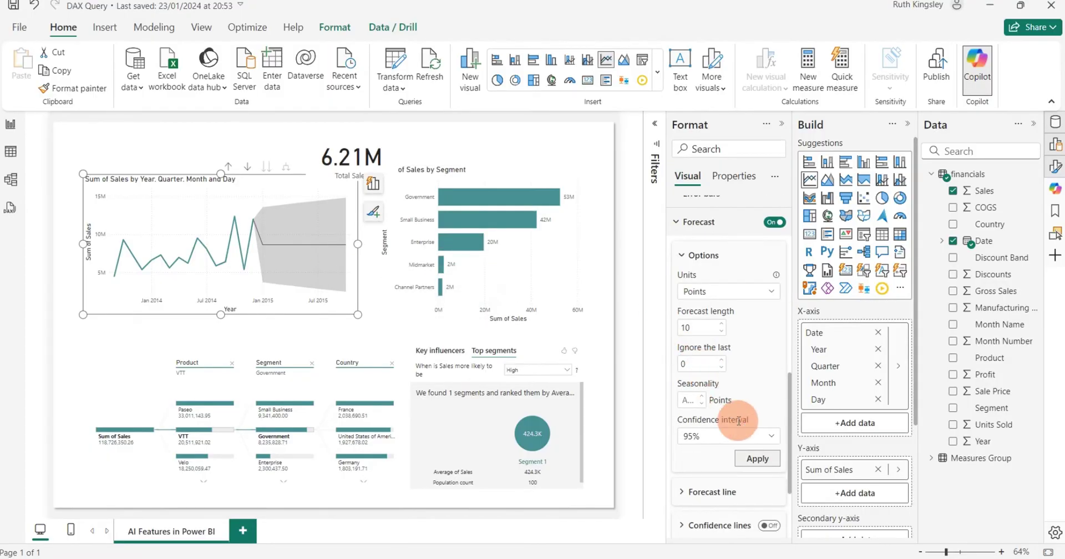
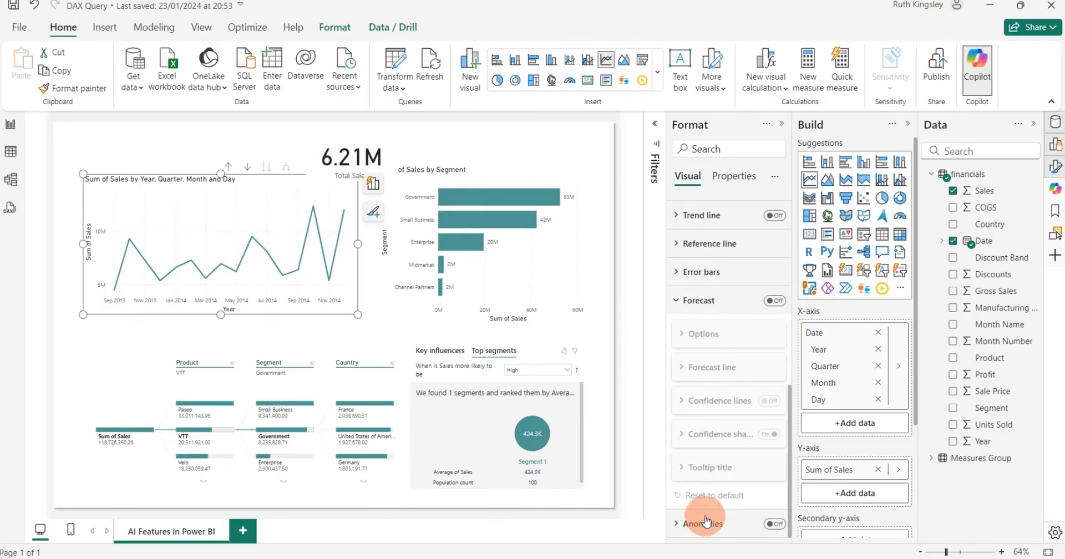
Turn on anomaly detection for the sales line chart and set its sensitivity to 72%.
left_click(677, 305)
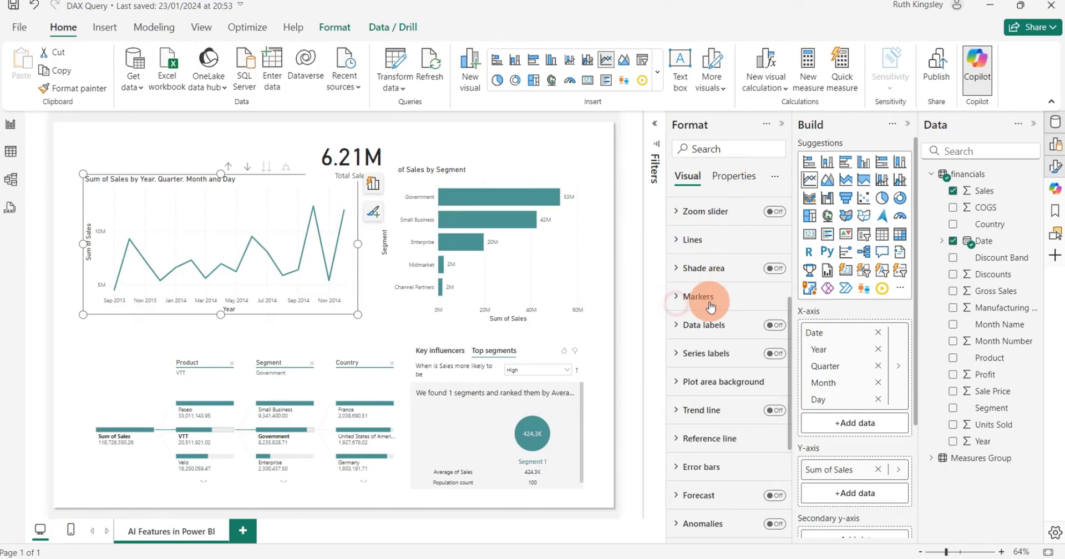
left_click(776, 523)
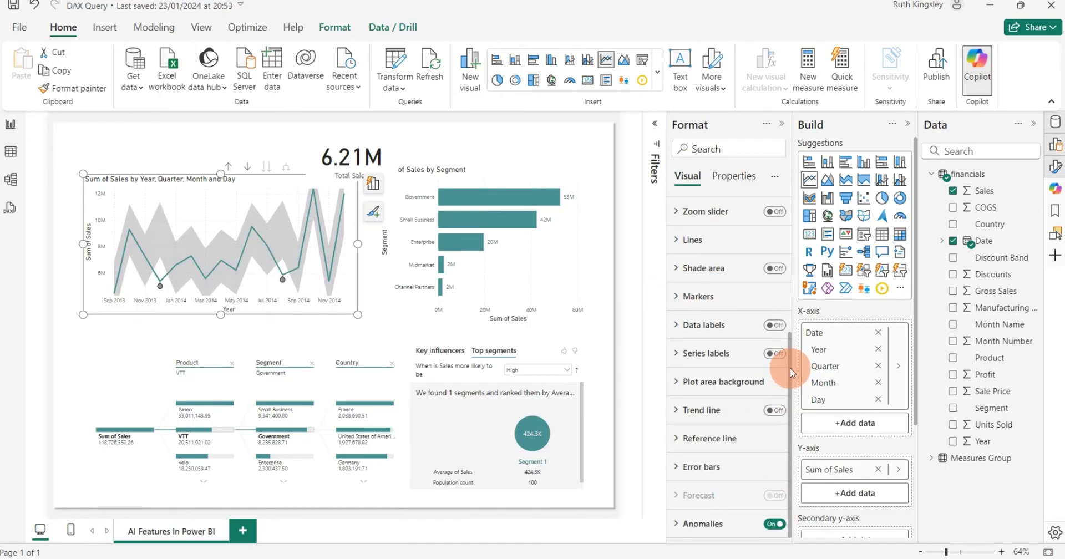
left_click(671, 528)
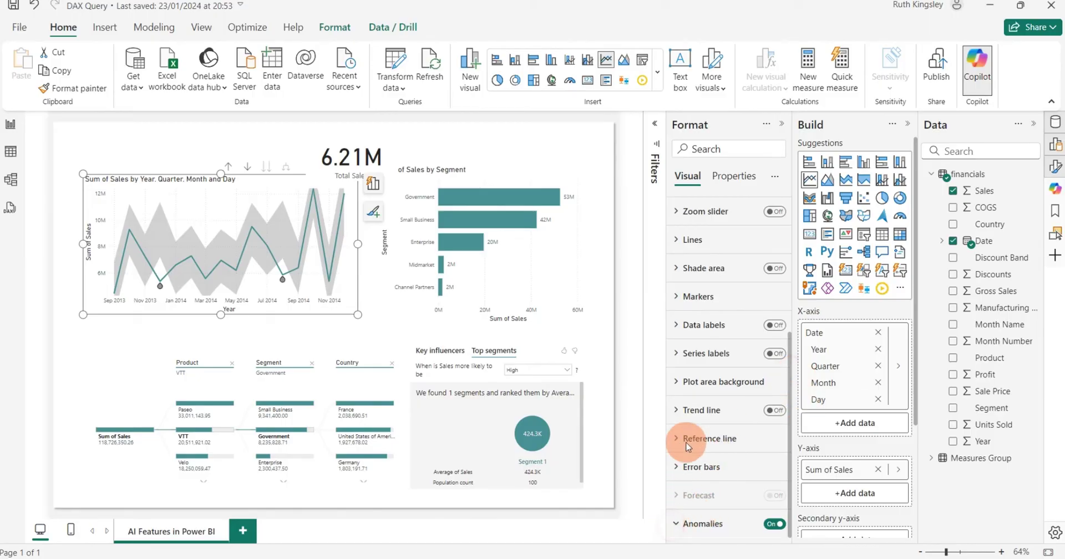
left_click_drag(791, 333, 792, 426)
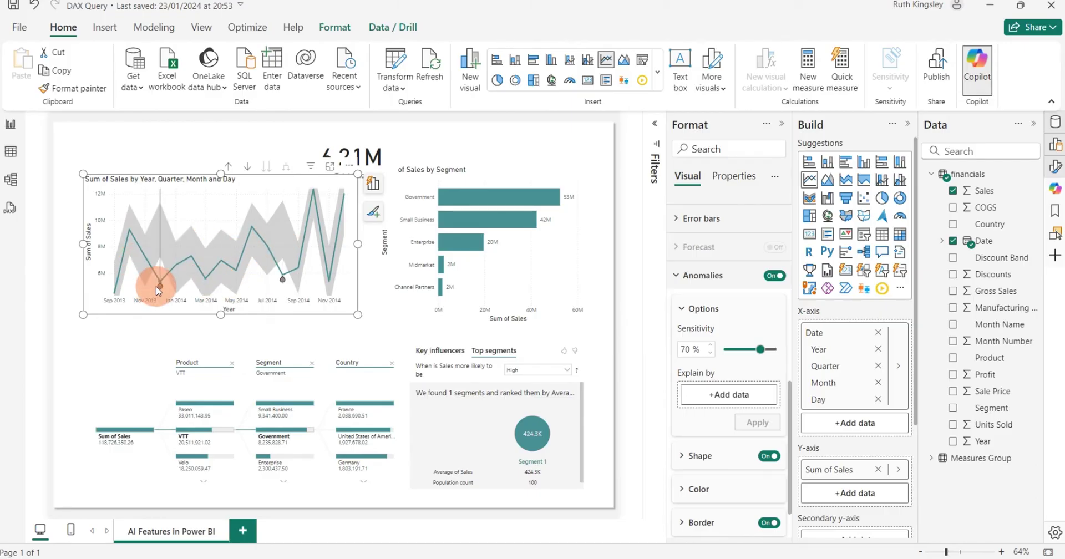
mouse_move(274, 290)
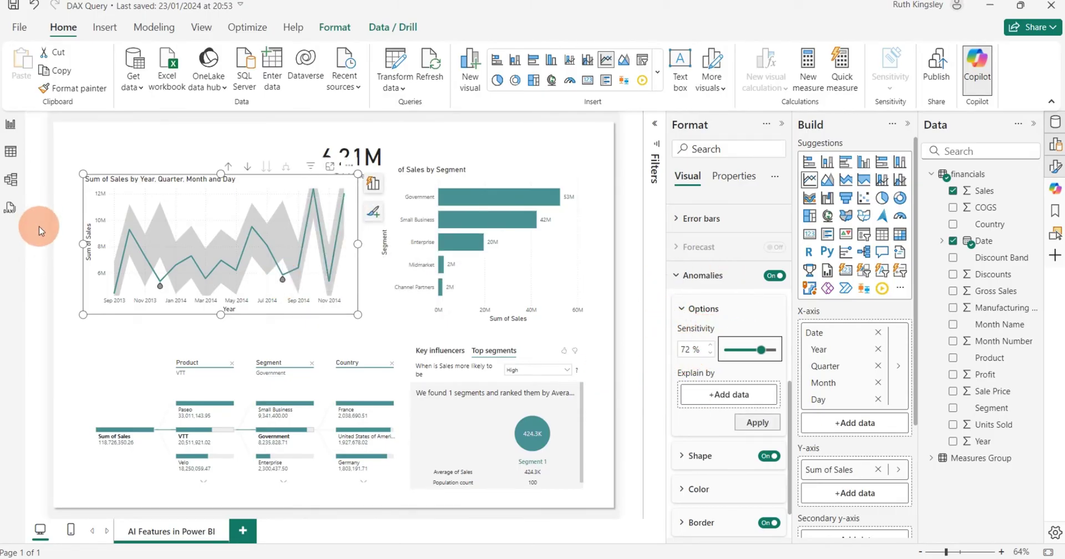
left_click_drag(763, 351, 769, 355)
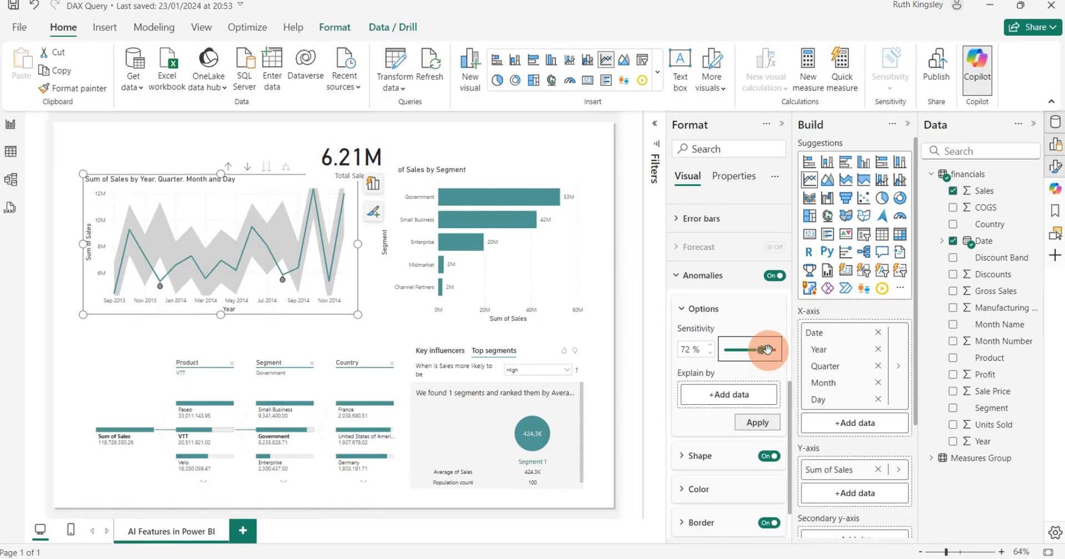
Examine the anomaly marker's shape settings, including its available types, size and rotation.
left_click(715, 453)
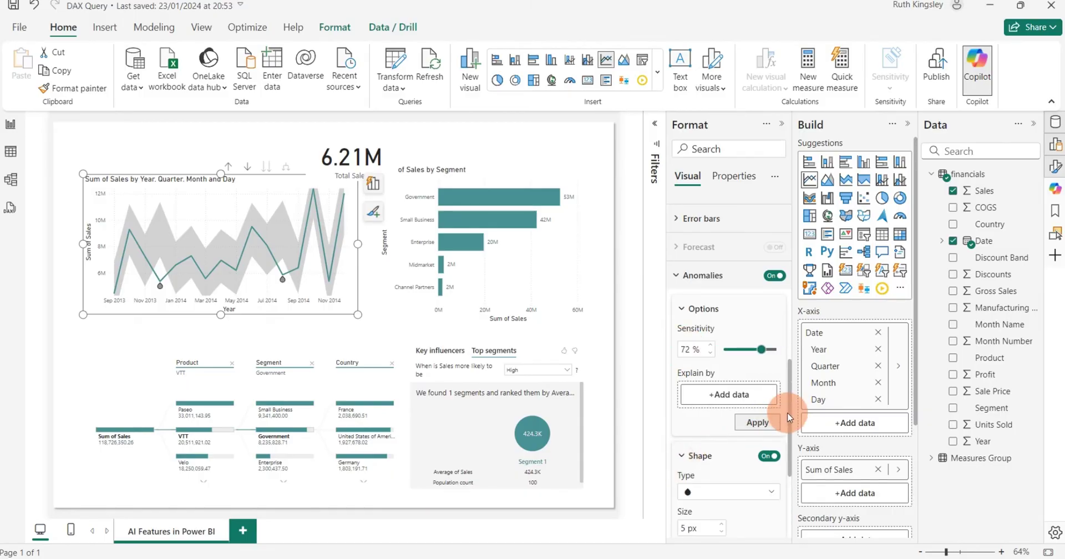
scroll(791, 433, "down", 5)
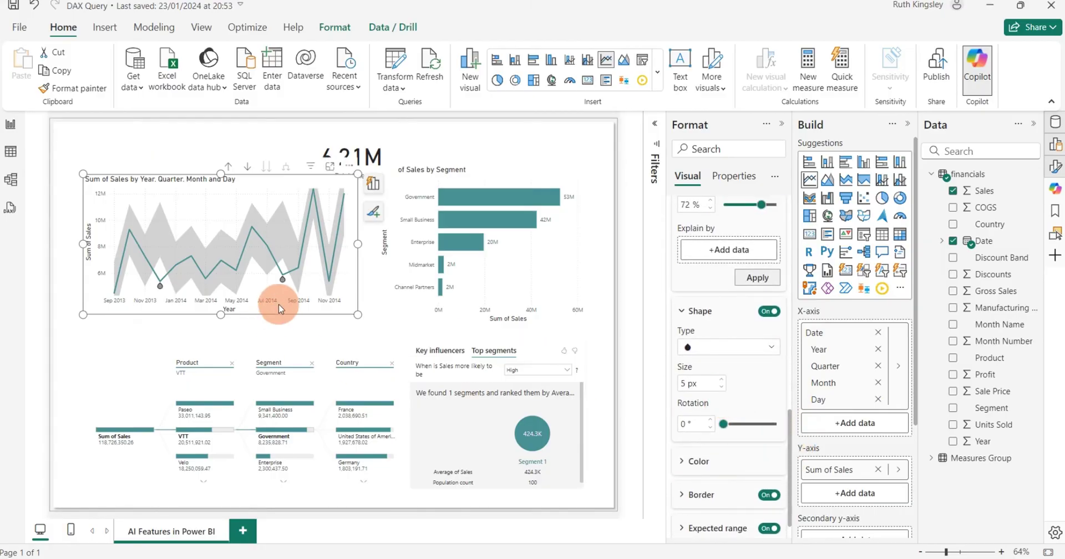
left_click(773, 348)
left_click(771, 348)
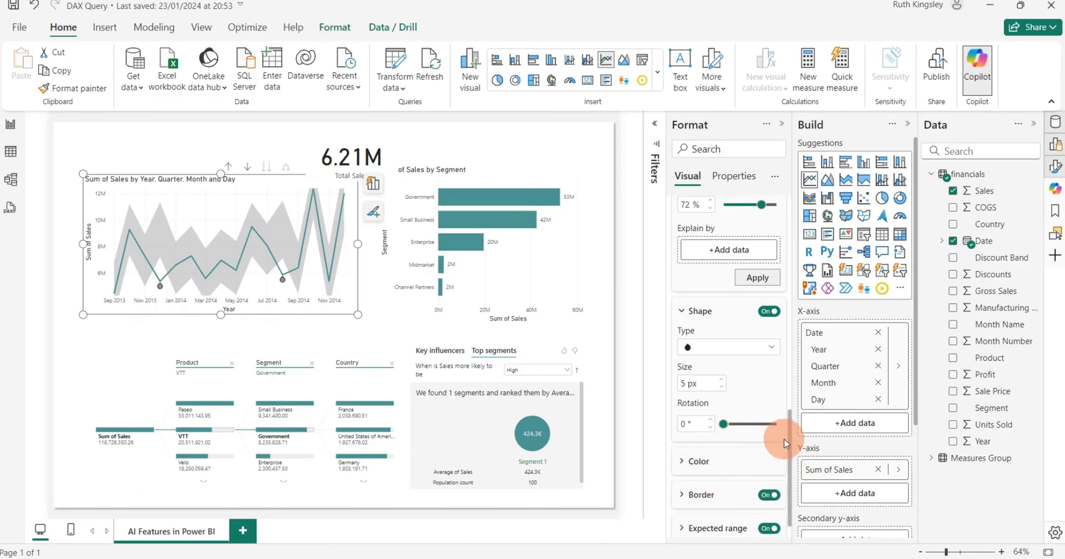
scroll(765, 400, "up", 3)
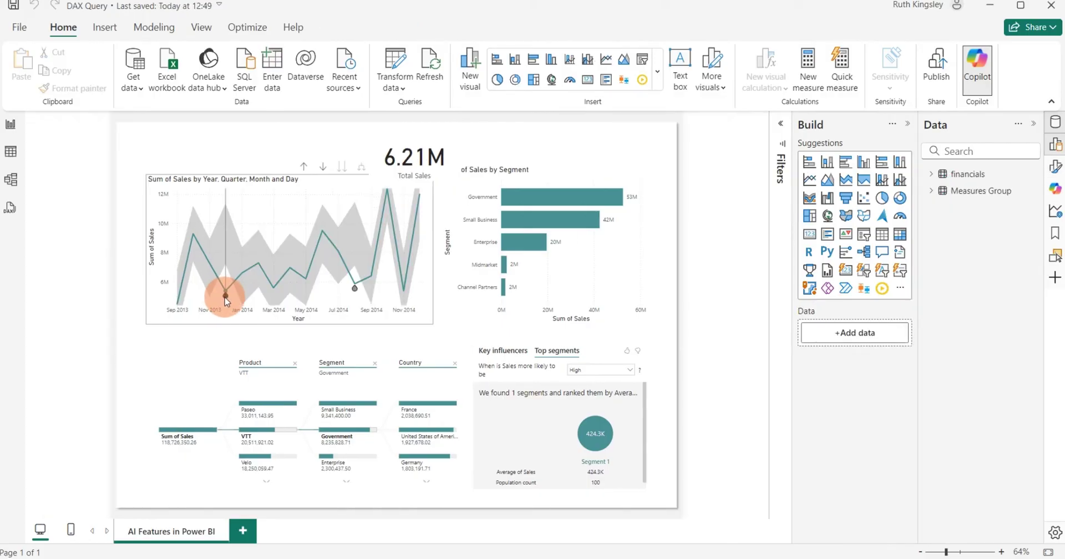
Inspect the December 2013 and August 2014 anomalies on the sales line chart.
mouse_move(227, 297)
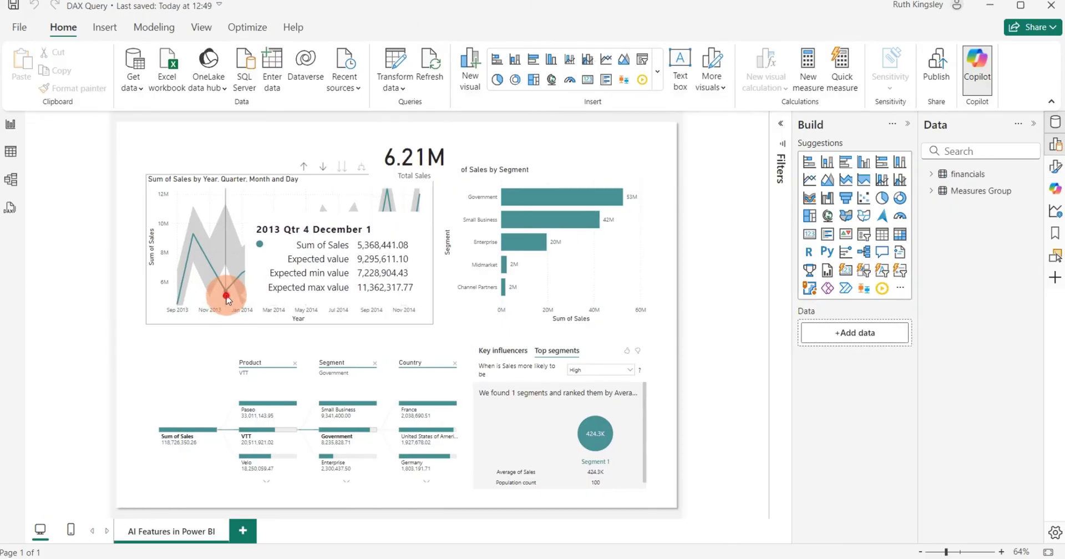
left_click(226, 296)
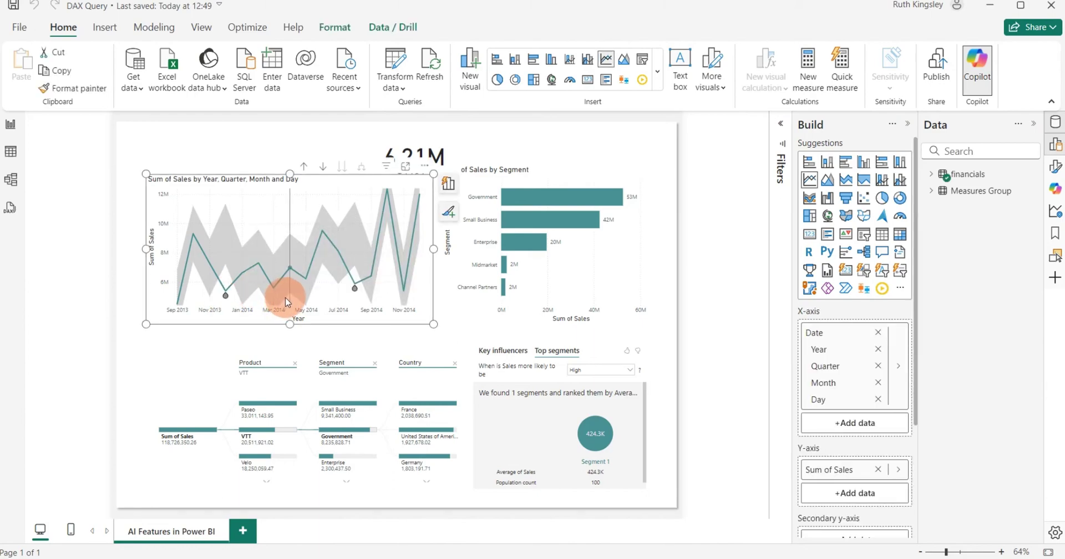
left_click(354, 289)
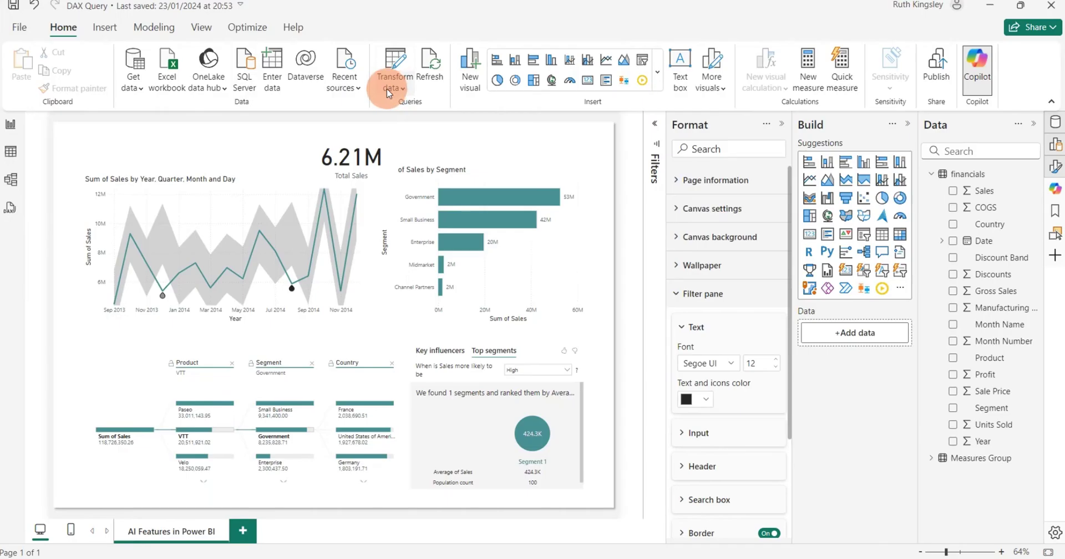
Open the Power Query Editor and import the Twitter Thread Analysis CSV file from Downloads as a new query.
left_click(392, 83)
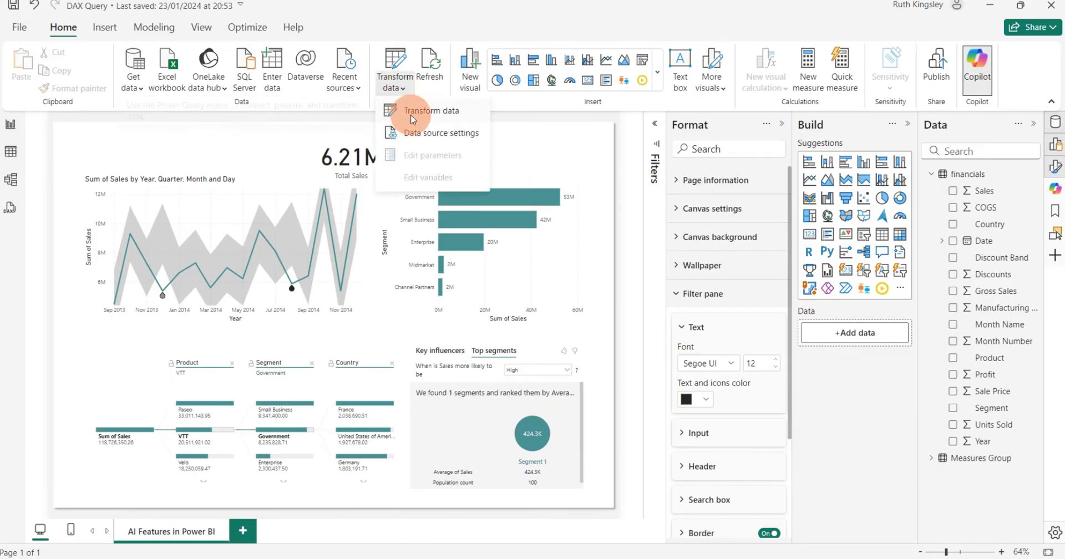
left_click(412, 120)
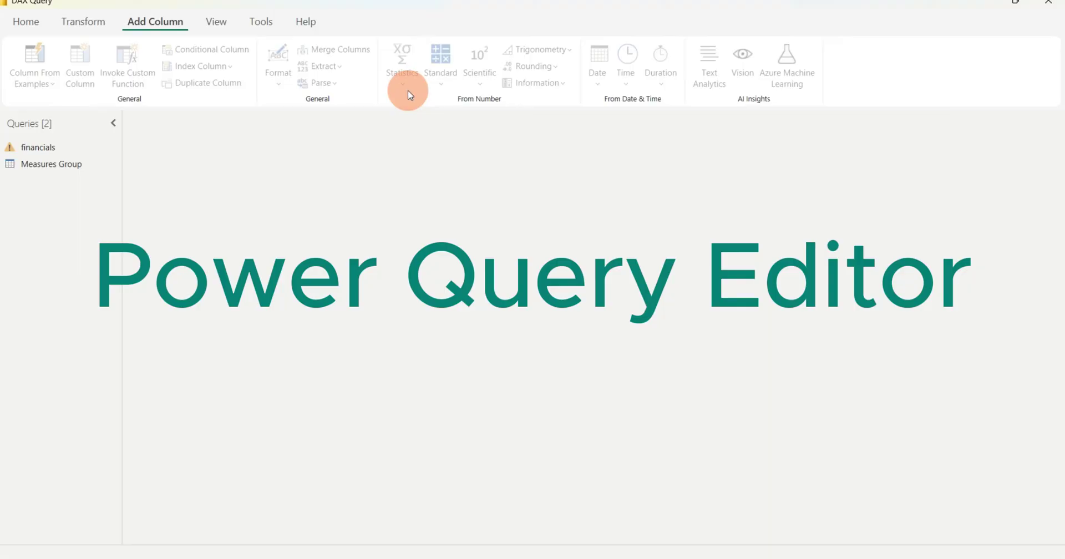
left_click(25, 21)
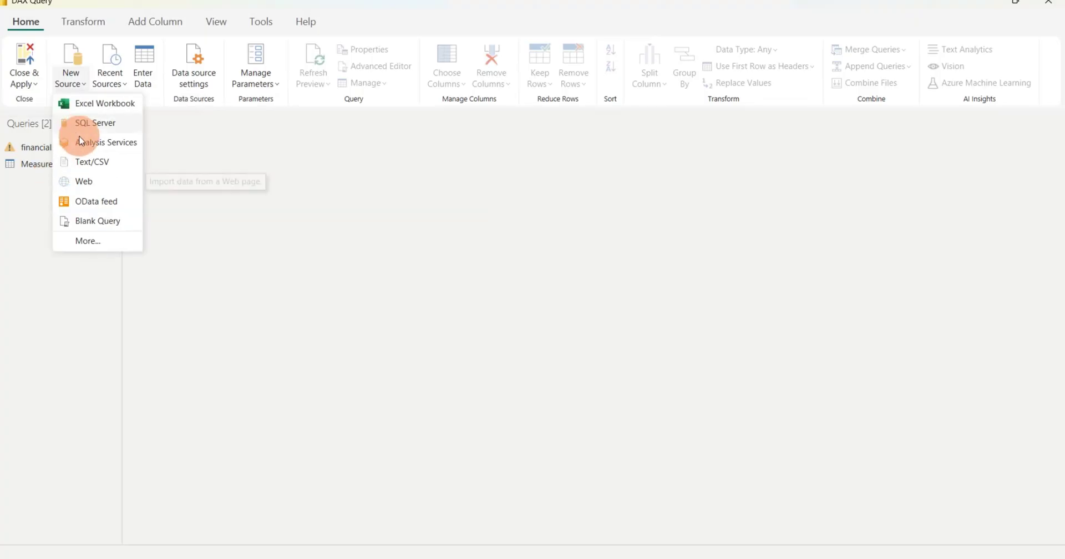
left_click(90, 161)
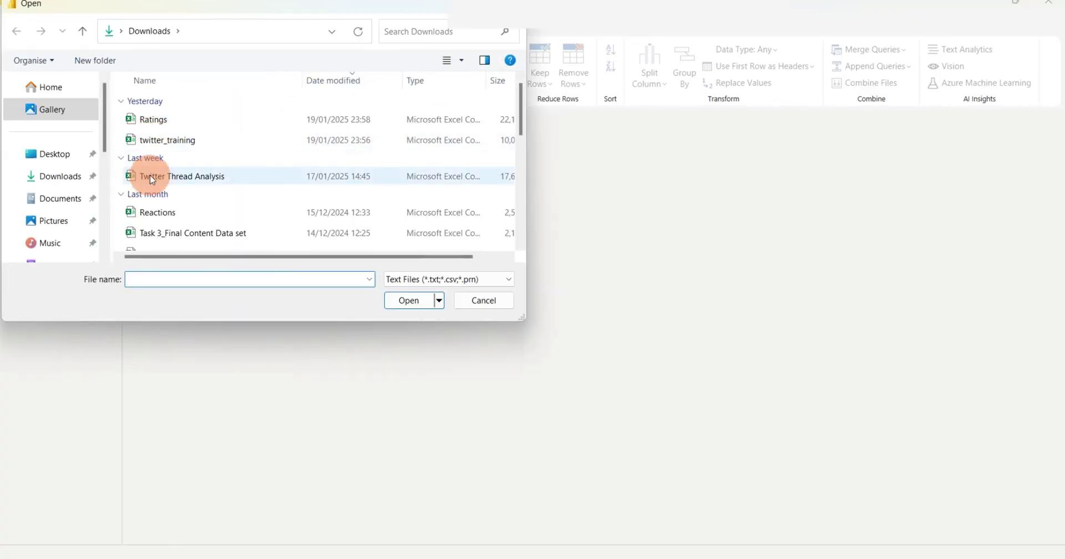
left_click(158, 176)
left_click(401, 301)
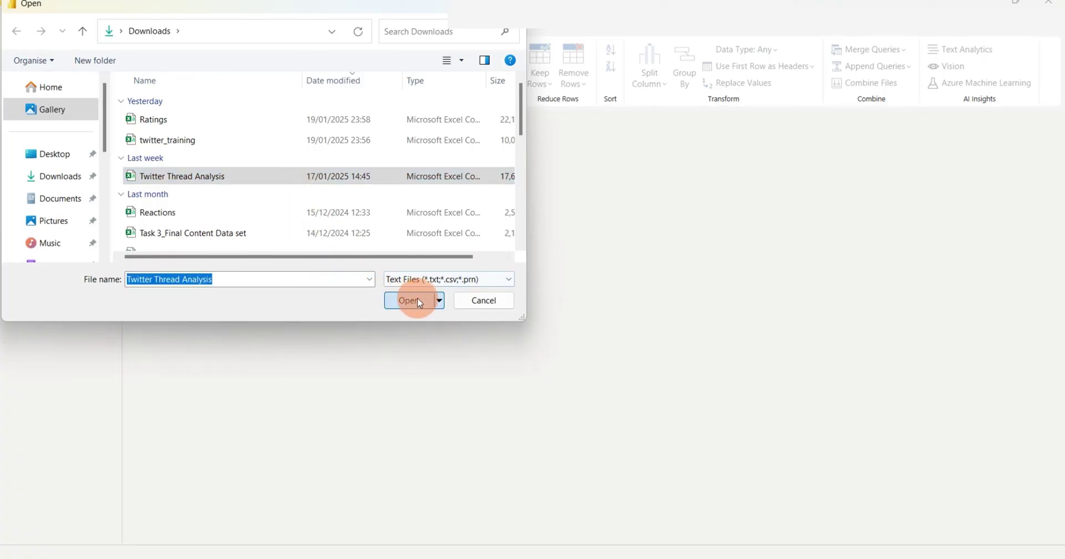
left_click(420, 302)
left_click(731, 475)
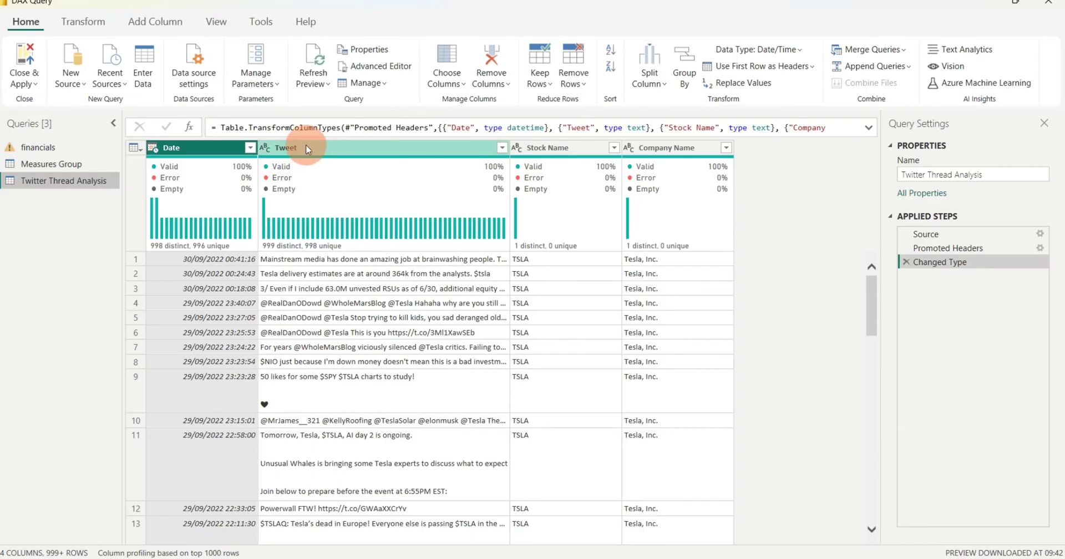
Select the Tweet column in the Twitter Thread Analysis query and bring up the commands for adding columns.
mouse_move(304, 161)
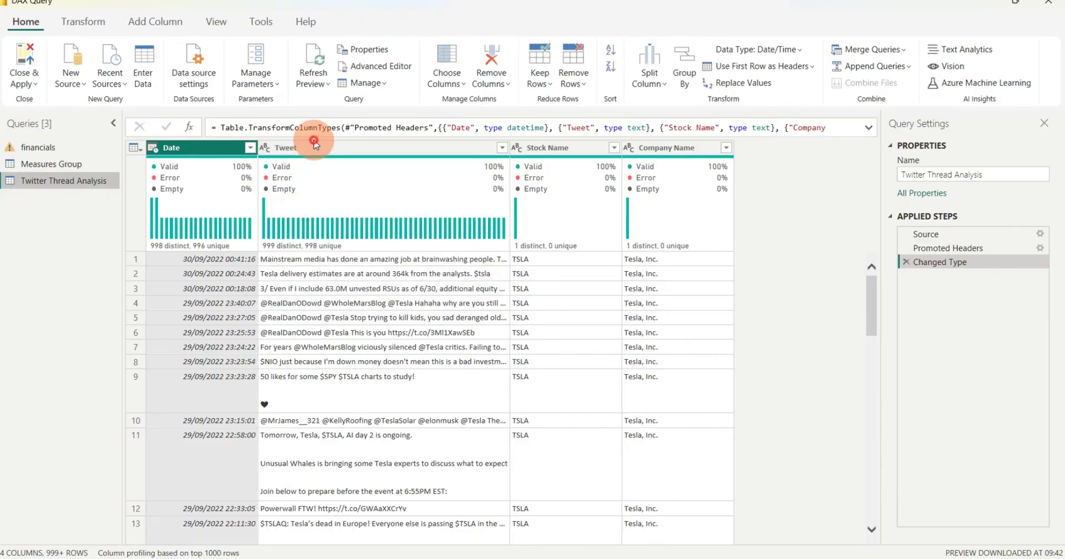
left_click(311, 147)
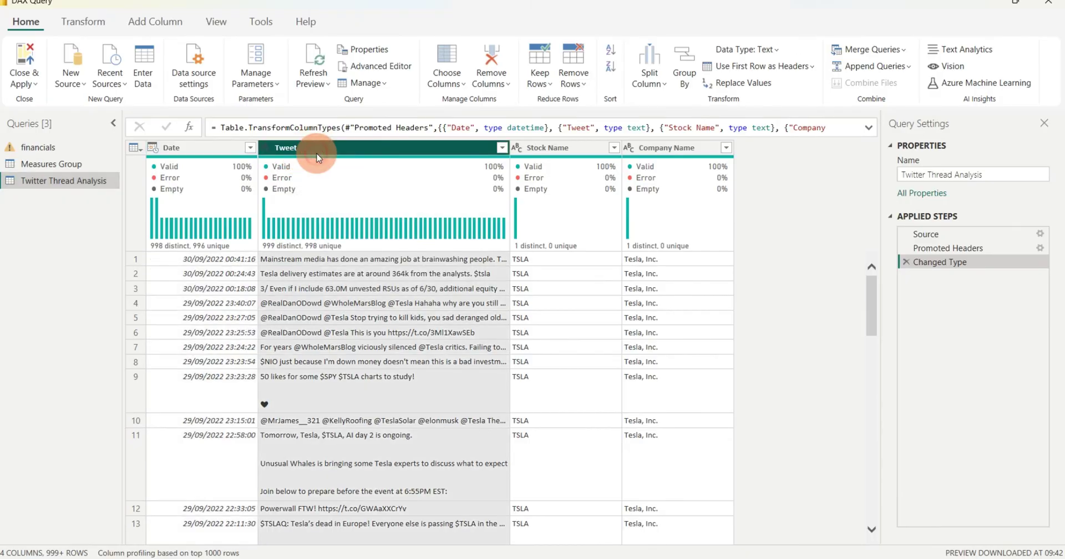
left_click(142, 21)
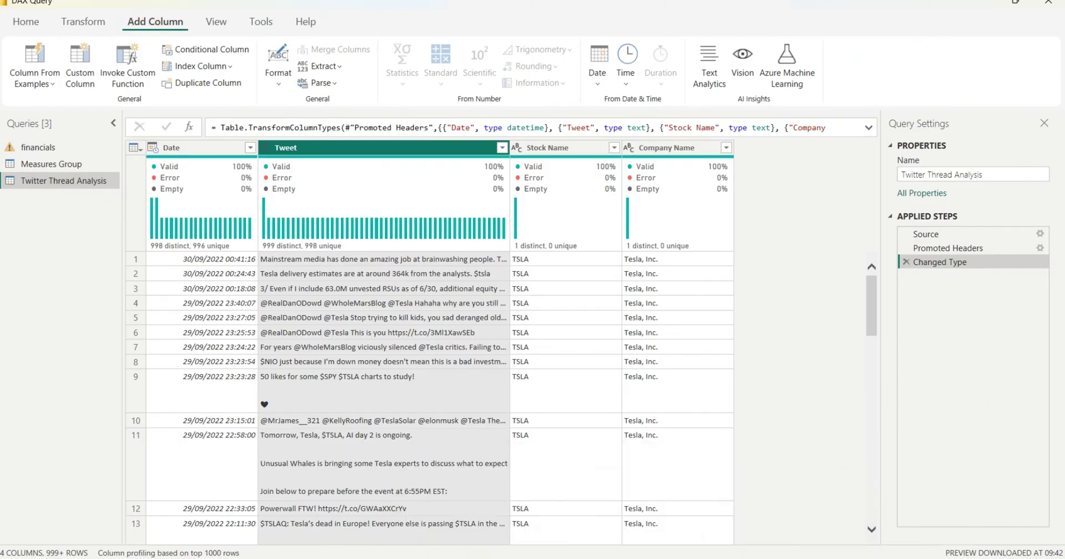
key("ctrl+shift+r")
mouse_move(686, 38)
left_mouse_down()
mouse_move(734, 107)
mouse_move(827, 107)
left_mouse_up()
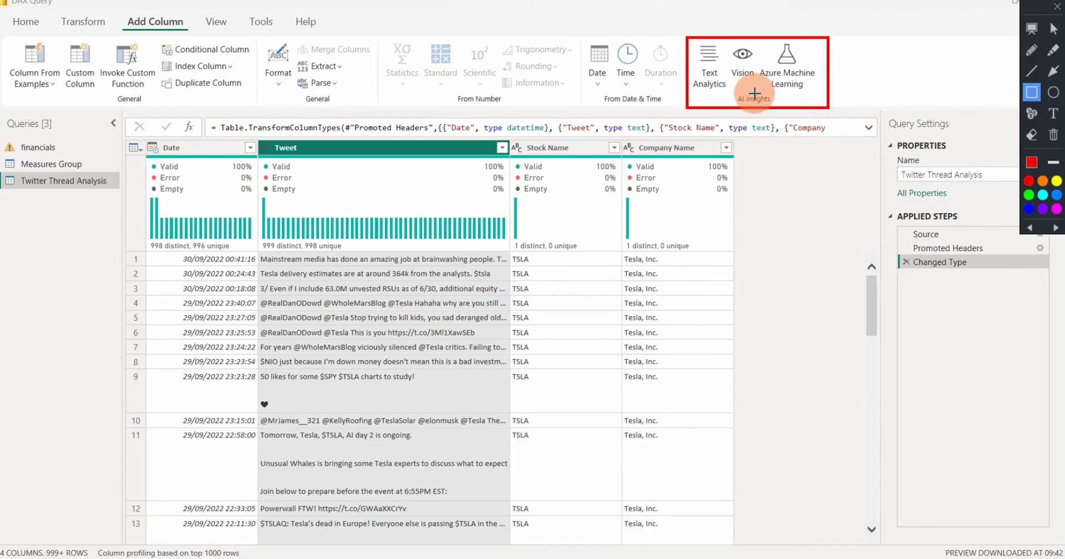
left_click(1030, 90)
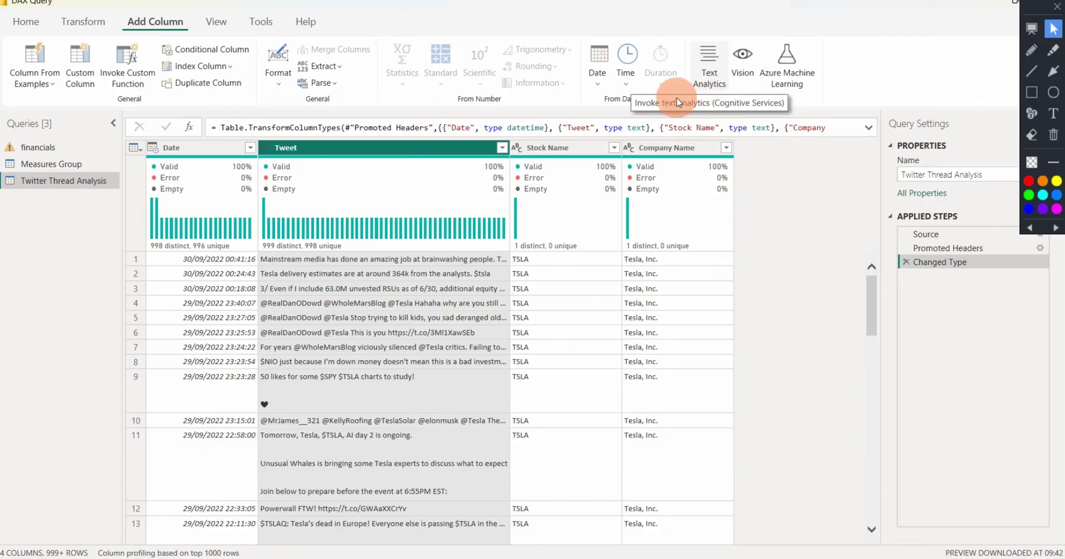
Apply the Score sentiment text analytics function to the Tweet column, leaving the language ISO code blank.
left_click(710, 55)
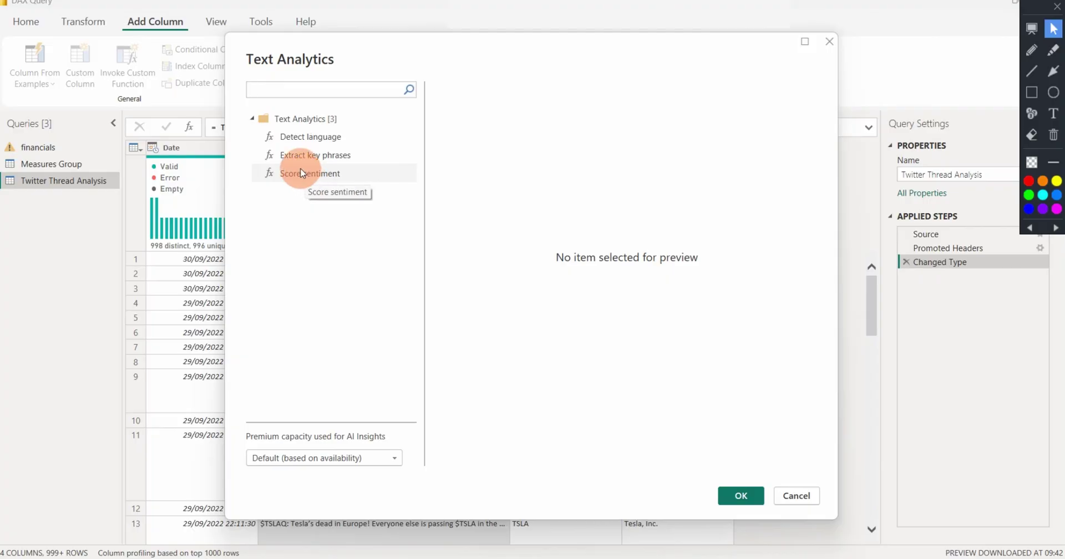
left_click(282, 174)
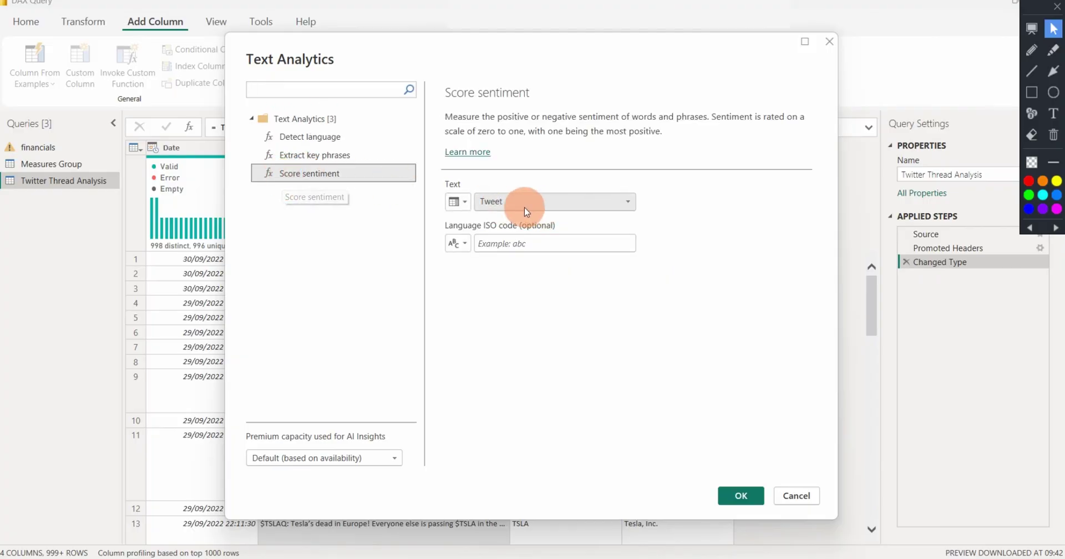
left_click(525, 205)
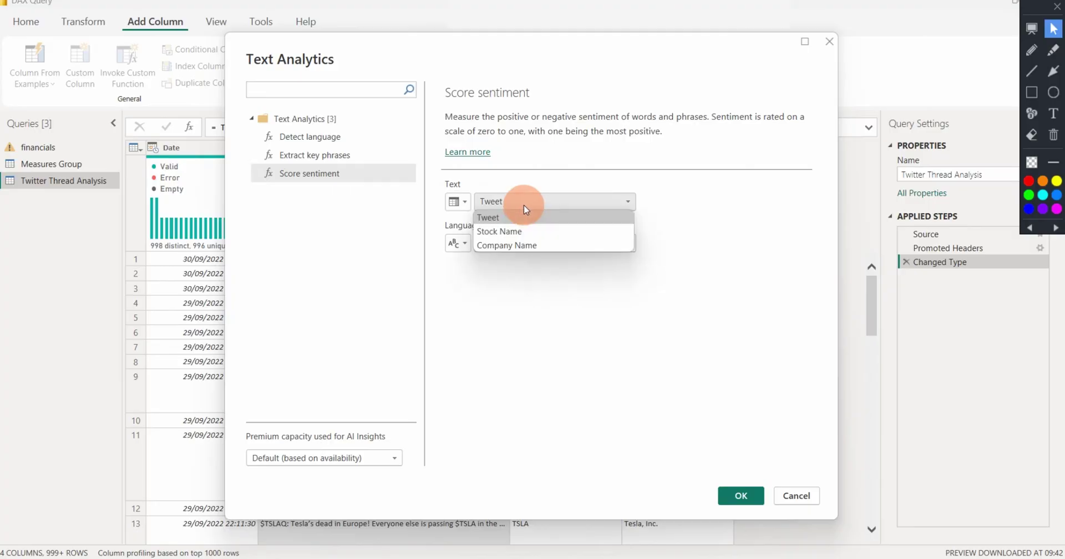
left_click(522, 219)
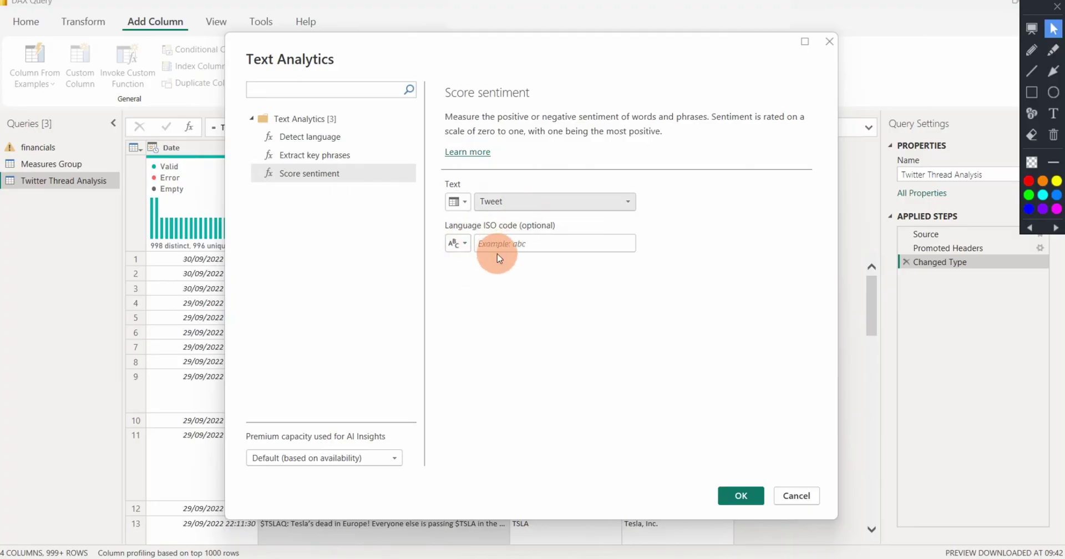
left_click(739, 500)
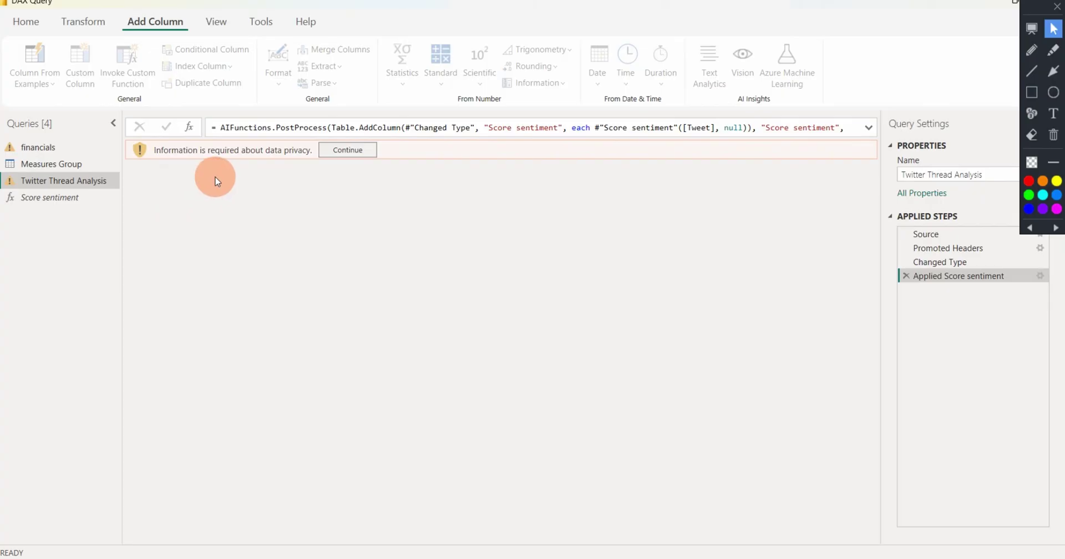
Set the file to ignore privacy level checks and save the data privacy setting.
left_click(347, 150)
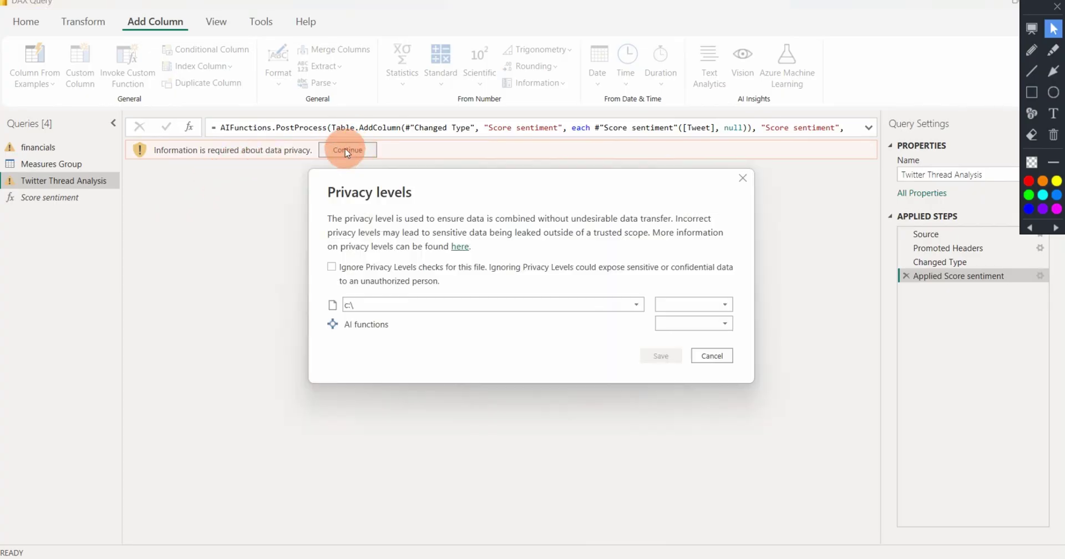
left_click(333, 268)
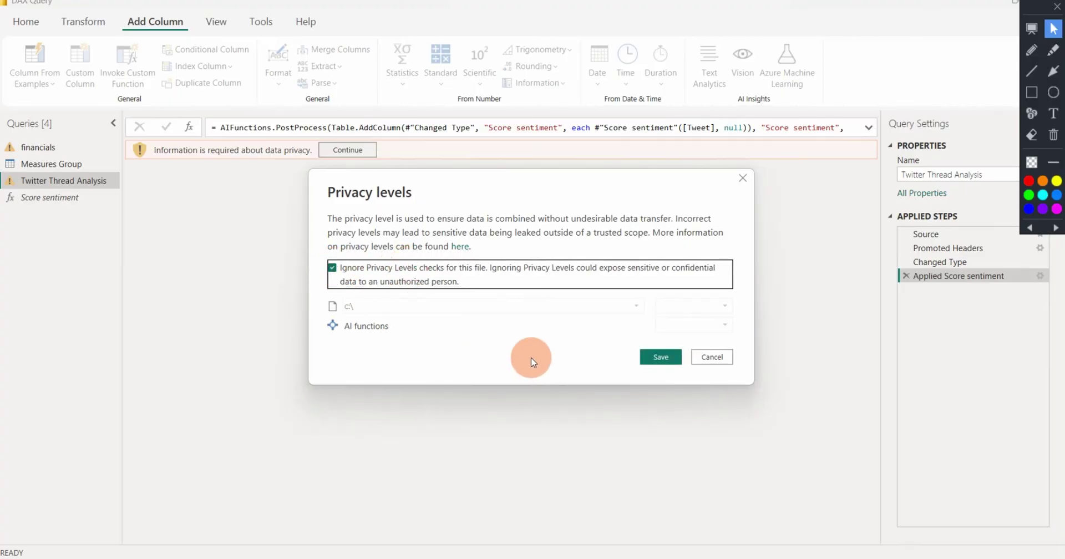
left_click(651, 357)
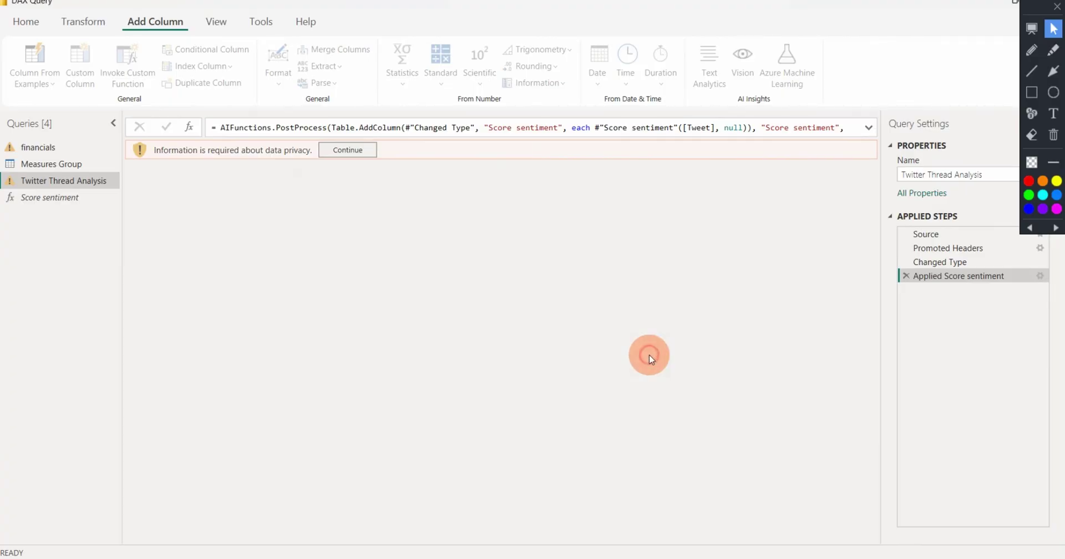